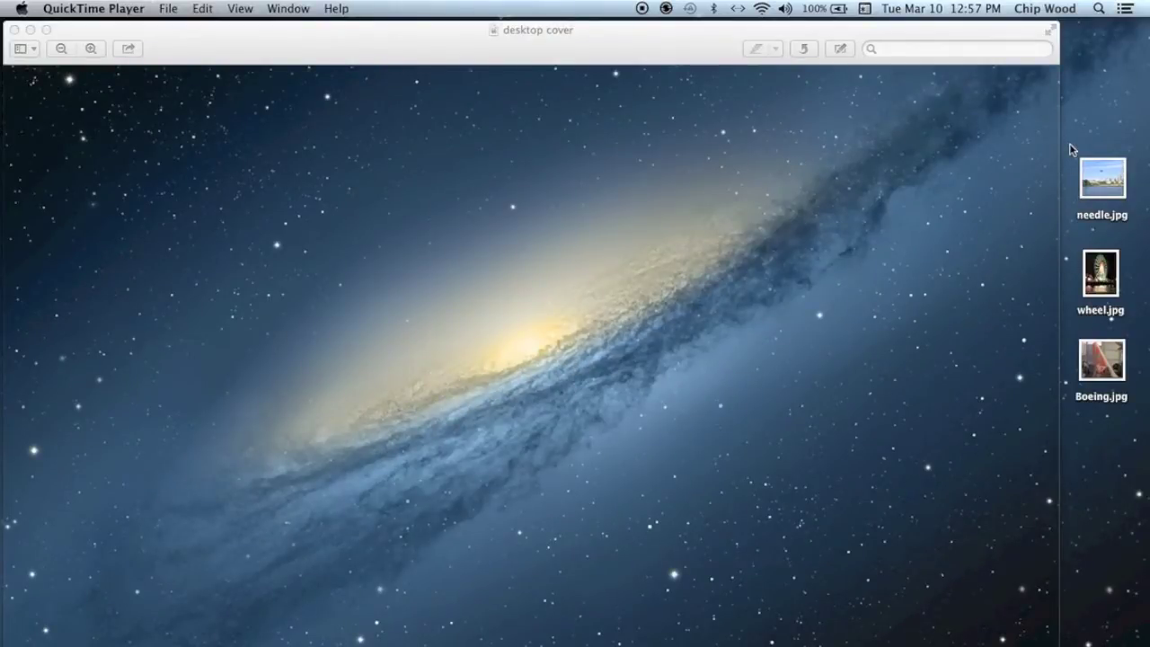
- Open the needle, wheel and Boeing photos together, step to the needle, then close that window
drag(1070, 145, 1114, 386)
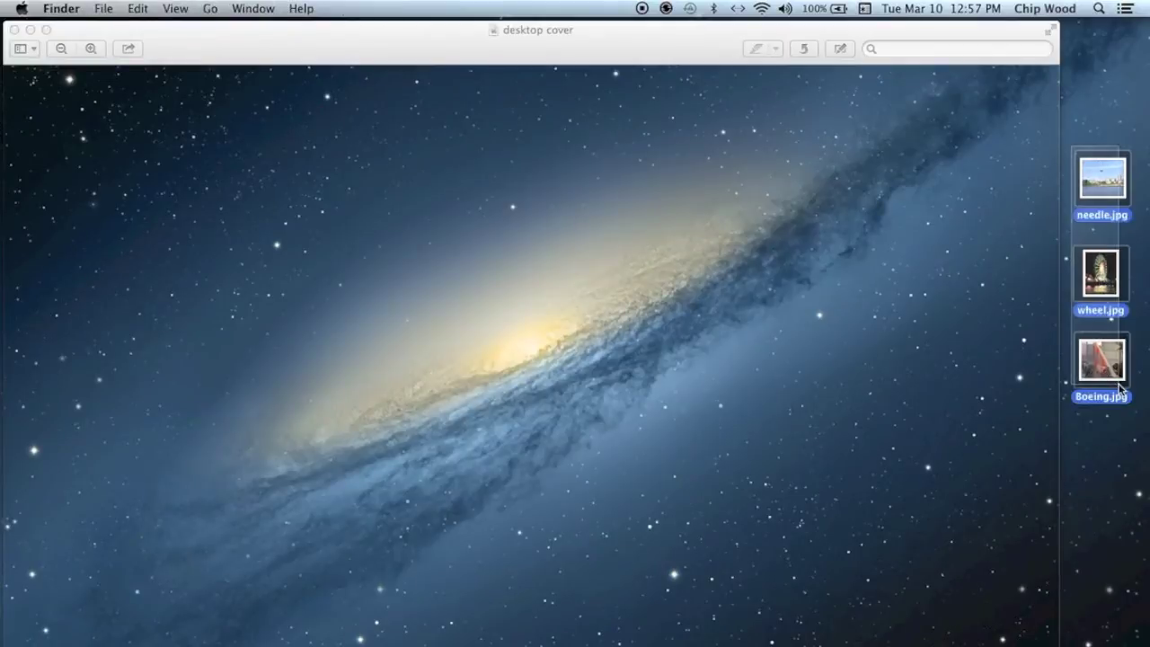
double_click(1120, 386)
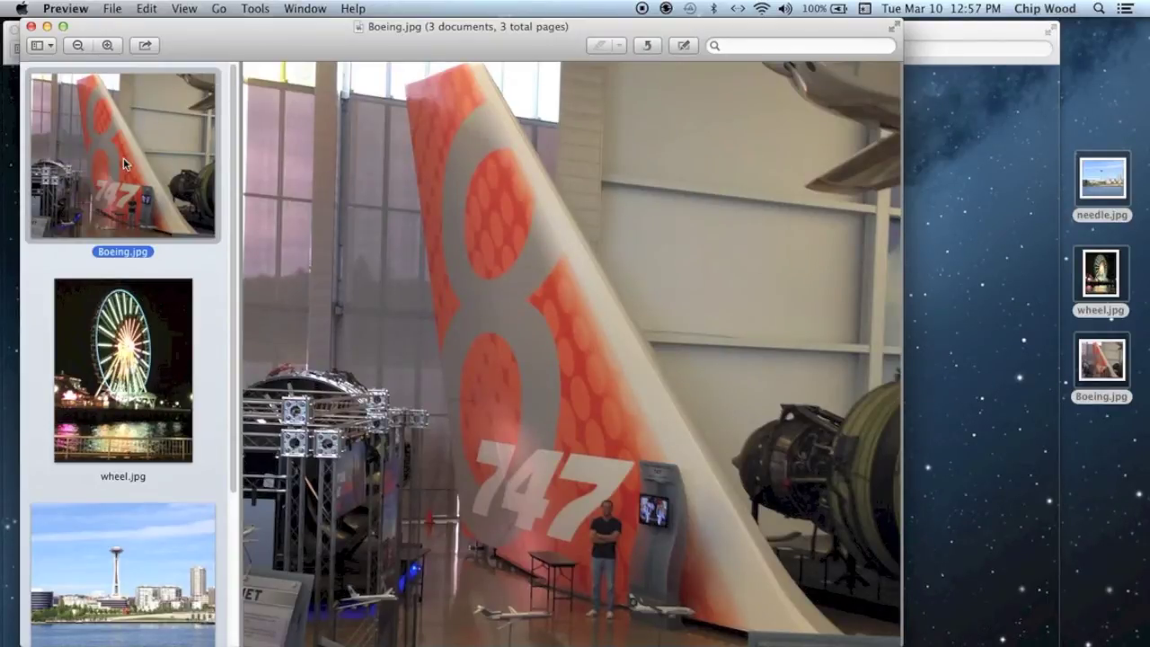
key(Down)
key(Down)
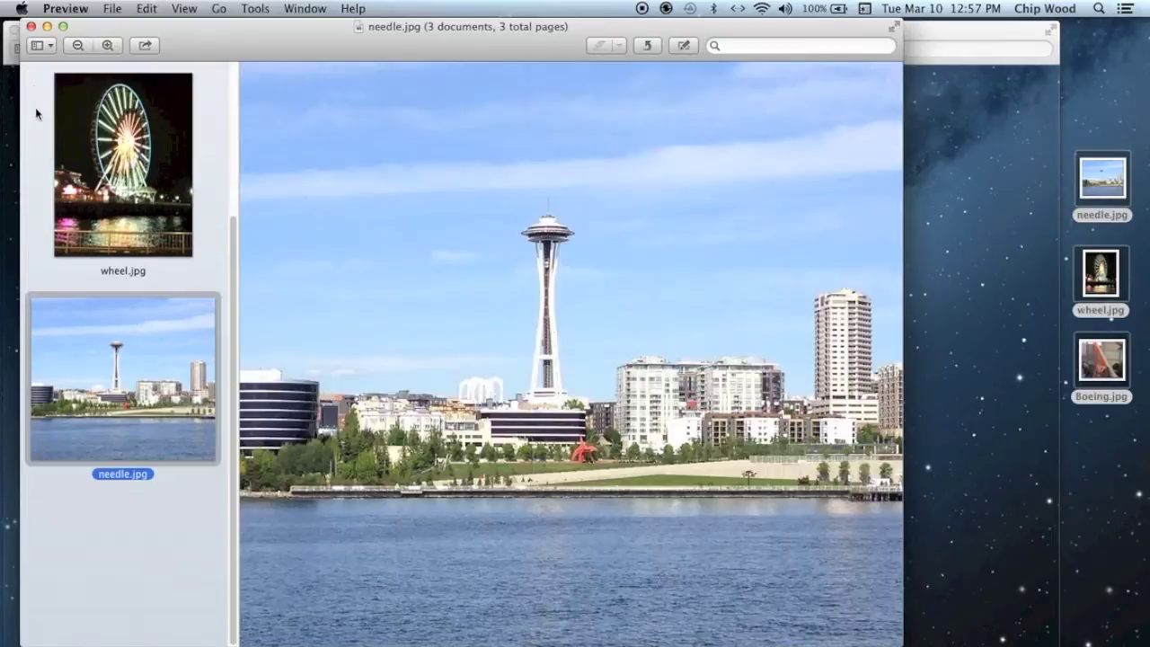
click(30, 26)
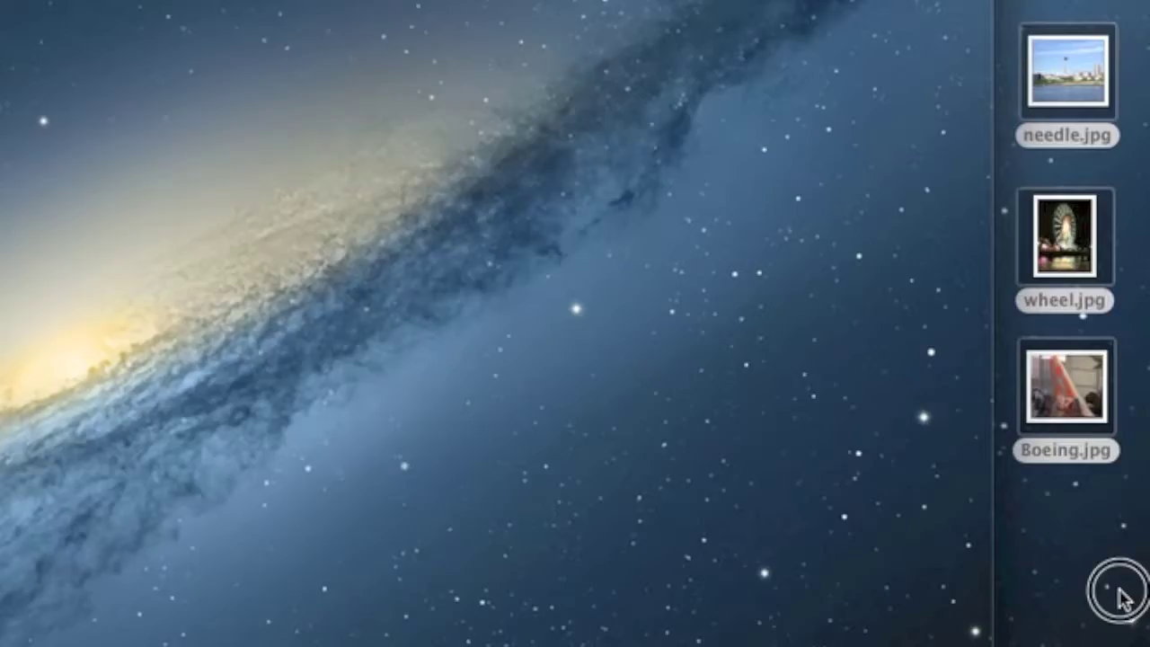
- Open wheel.jpg alone, move its window right, show thumbnails in the sidebar, and copy the photo
click(1118, 593)
click(1122, 598)
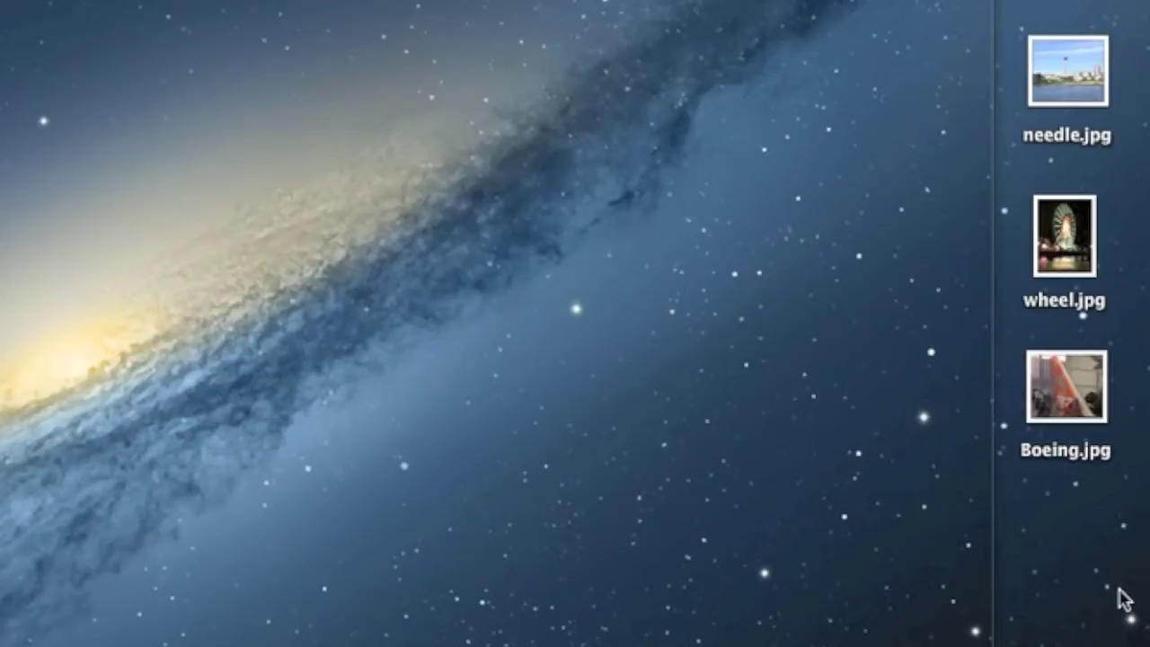
double_click(1068, 239)
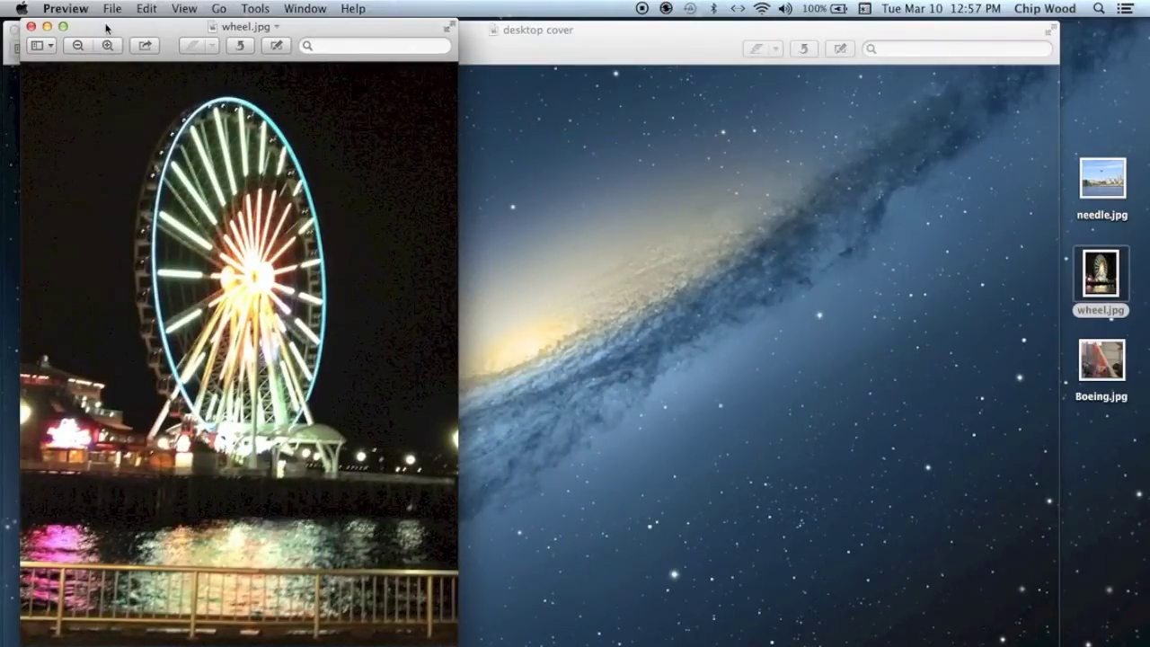
drag(106, 28, 287, 28)
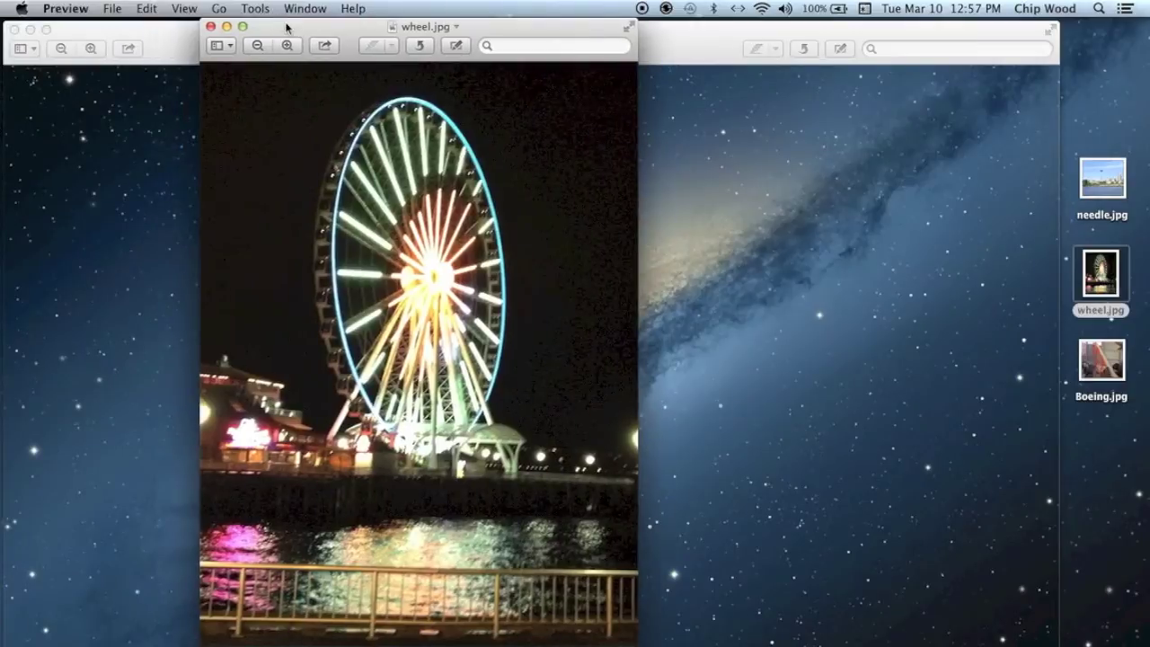
click(231, 48)
click(263, 81)
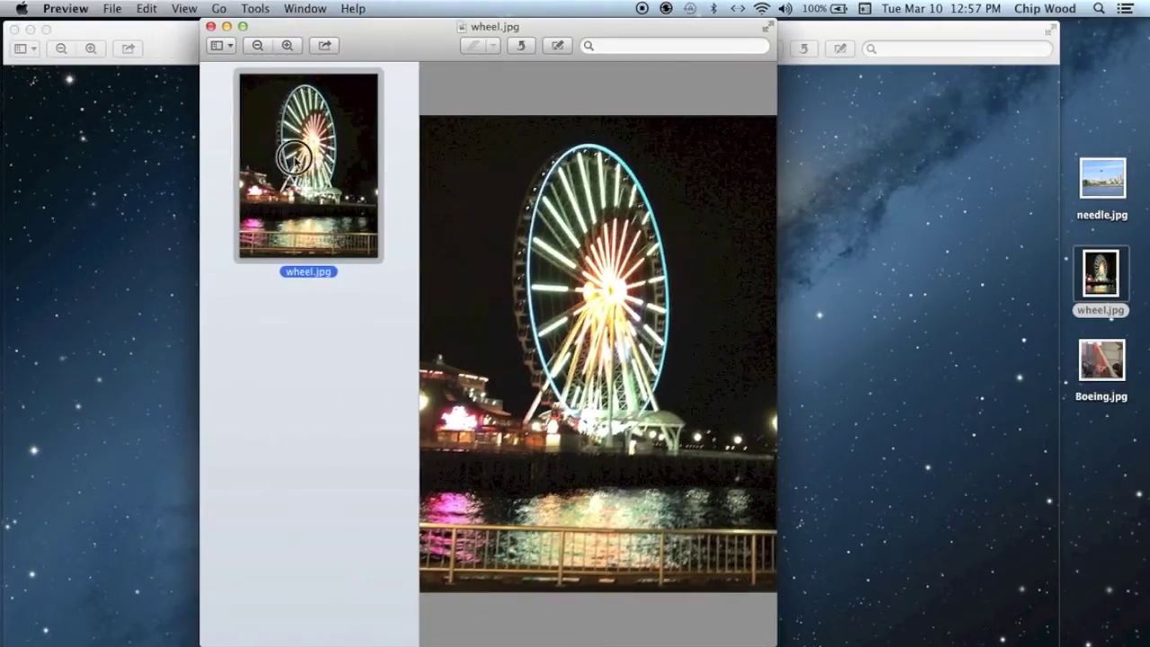
key(super+c)
- In Adjust Size, turn off Scale proportionally and set Height to 135 inches, keeping width 34
click(261, 11)
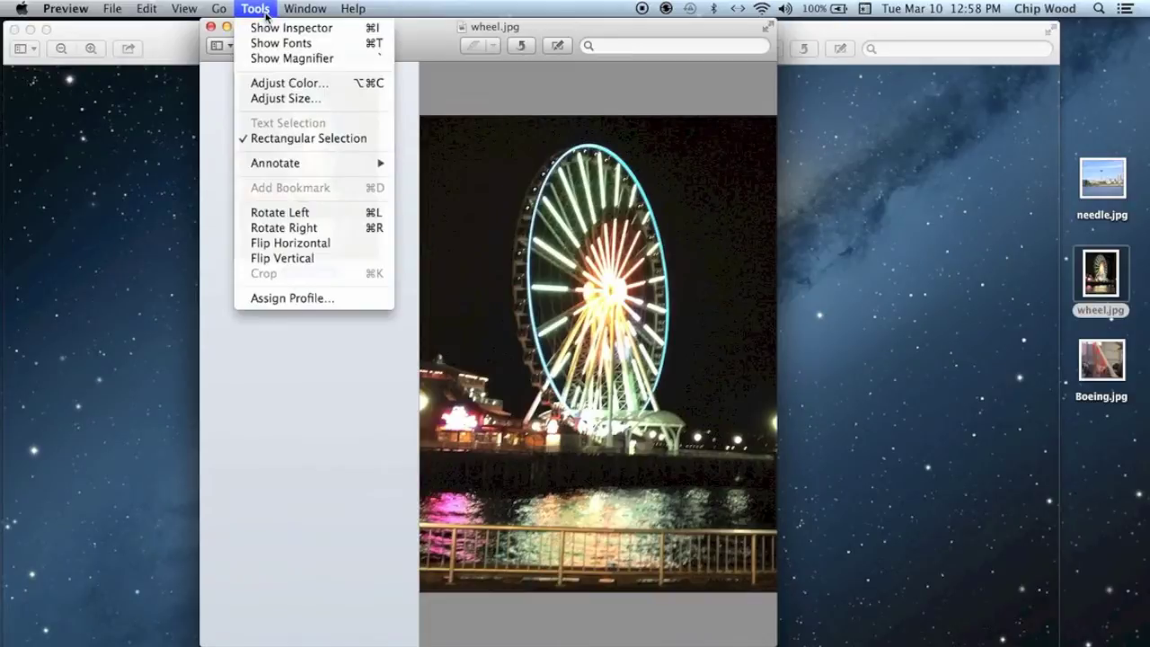
click(304, 99)
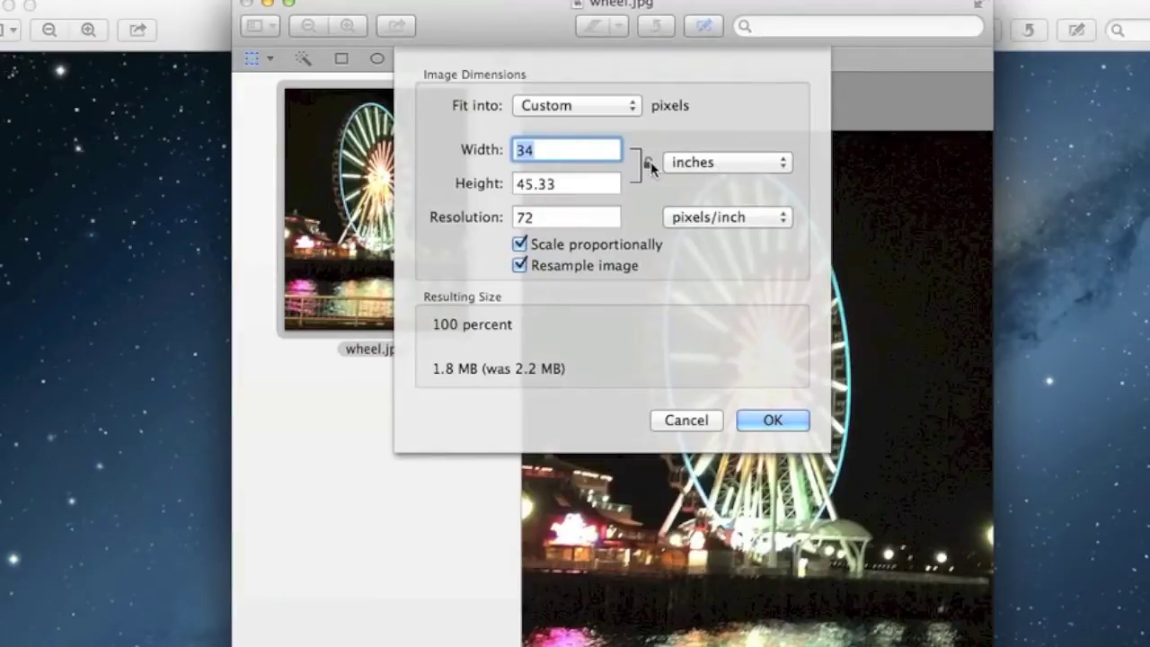
click(649, 165)
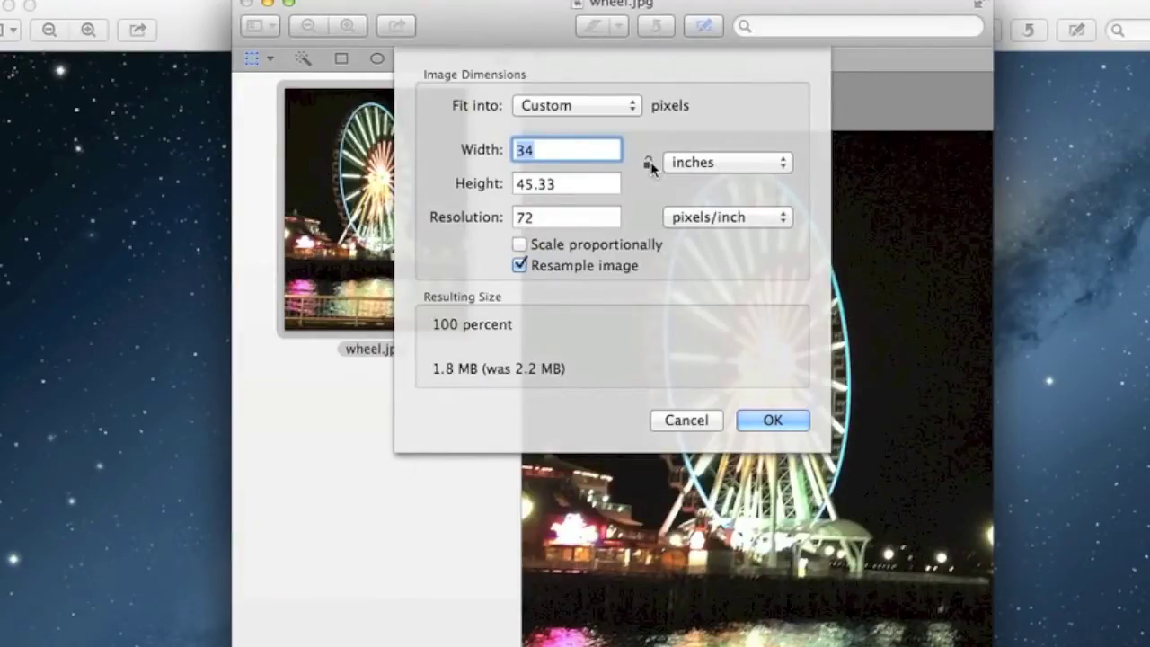
click(554, 185)
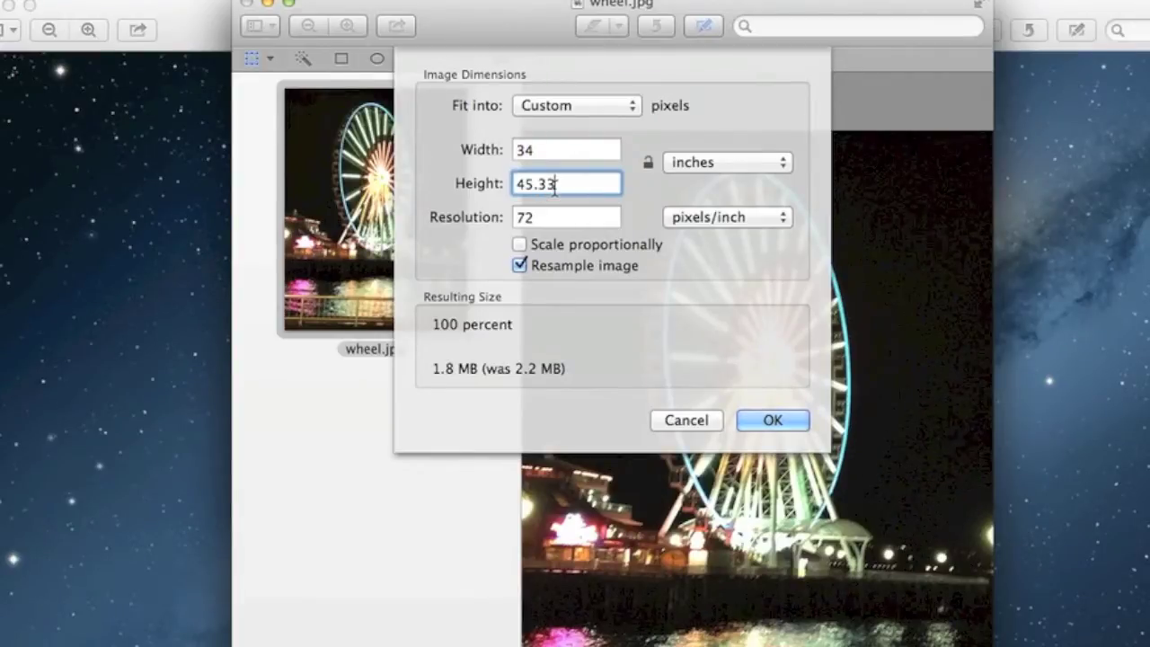
key(BackSpace)
key(BackSpace)
key(BackSpace)
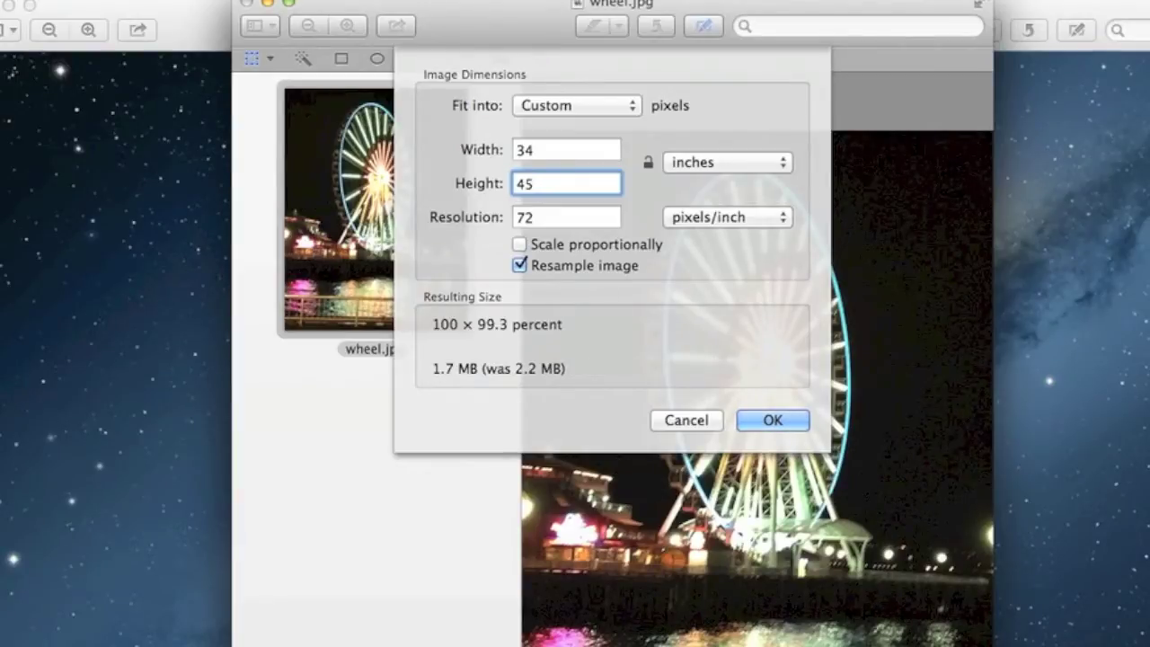
key(BackSpace)
key(BackSpace)
text(1)
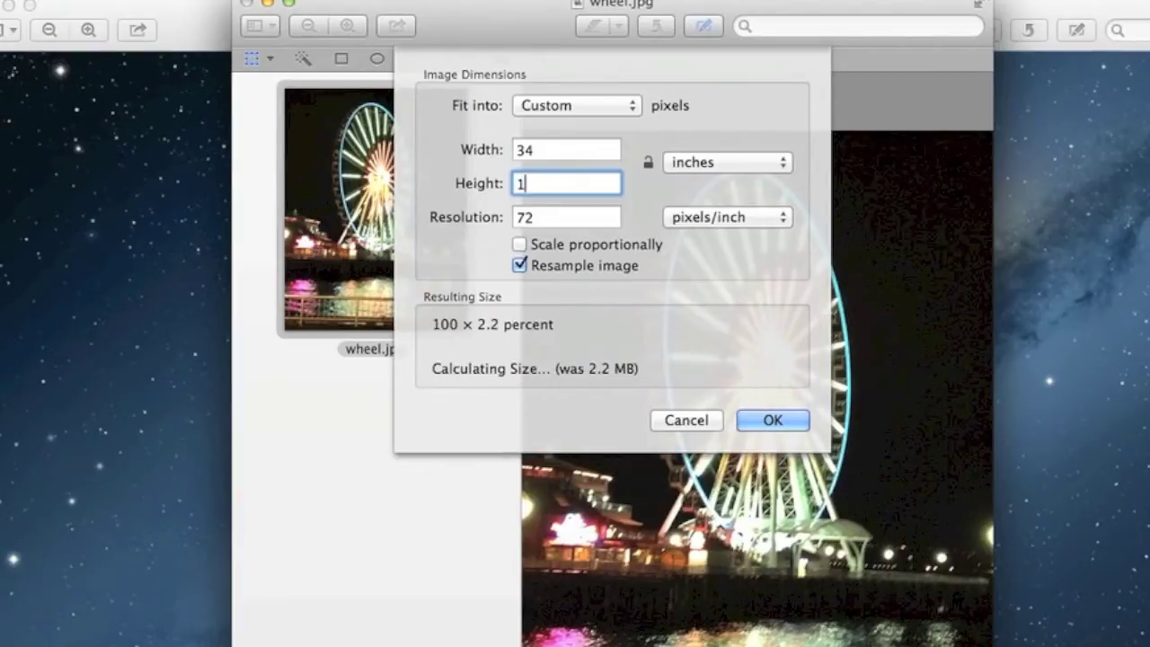
text(35)
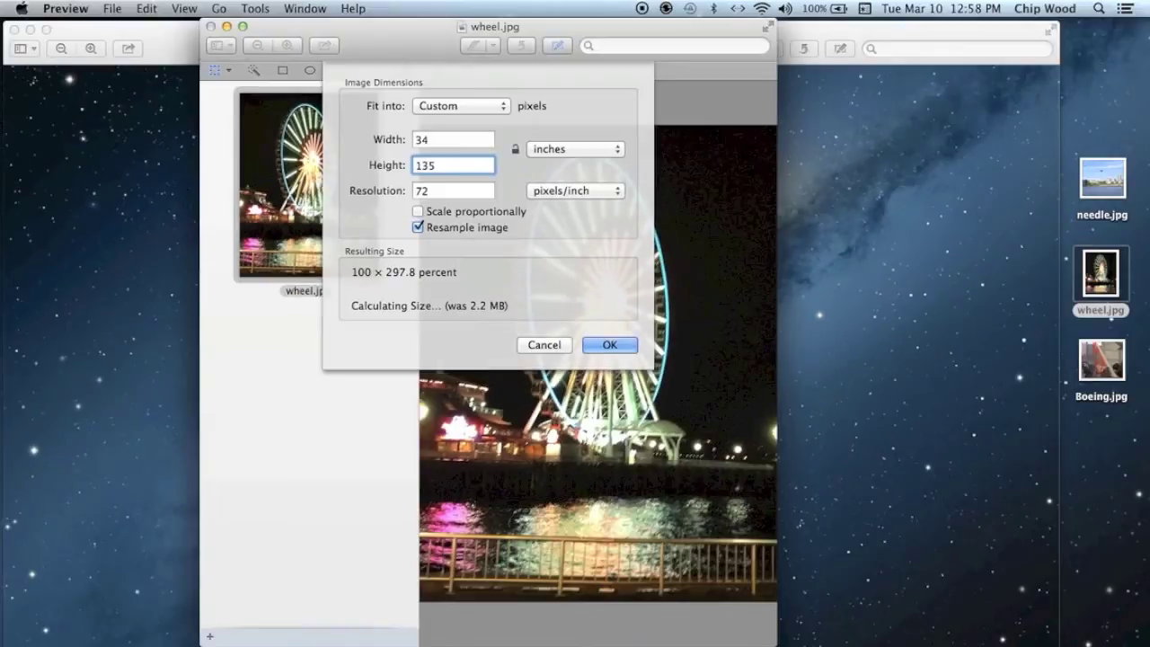
click(610, 345)
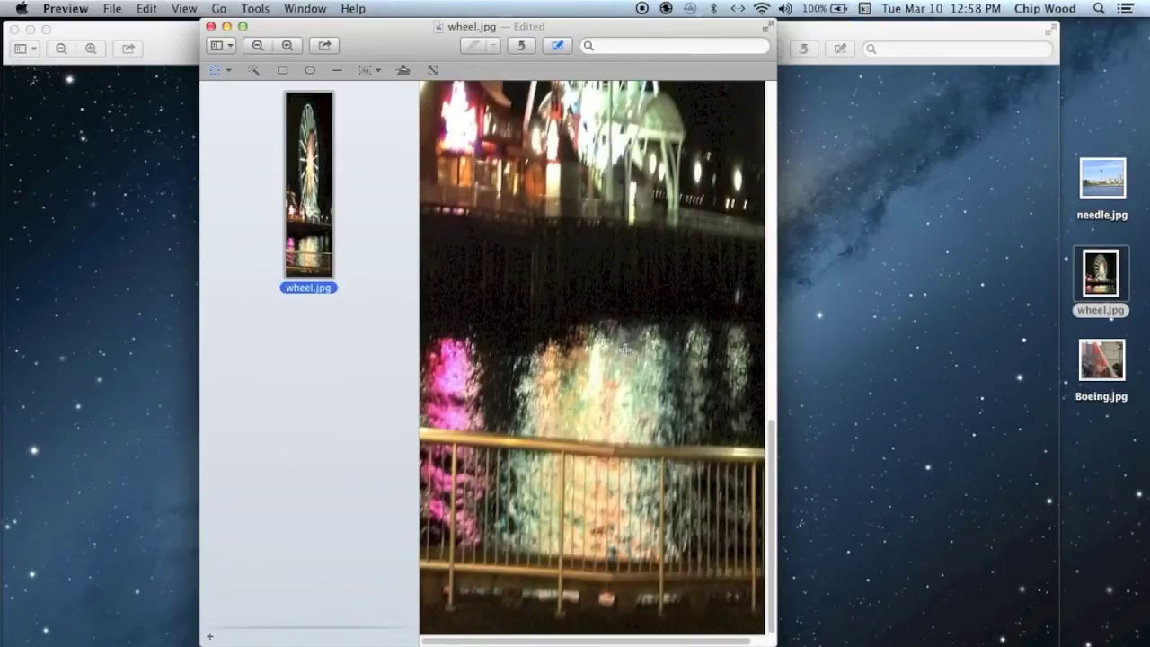
- Paste the copied wheel photo at the top of the stretched image
scroll(539, 310, up, 10)
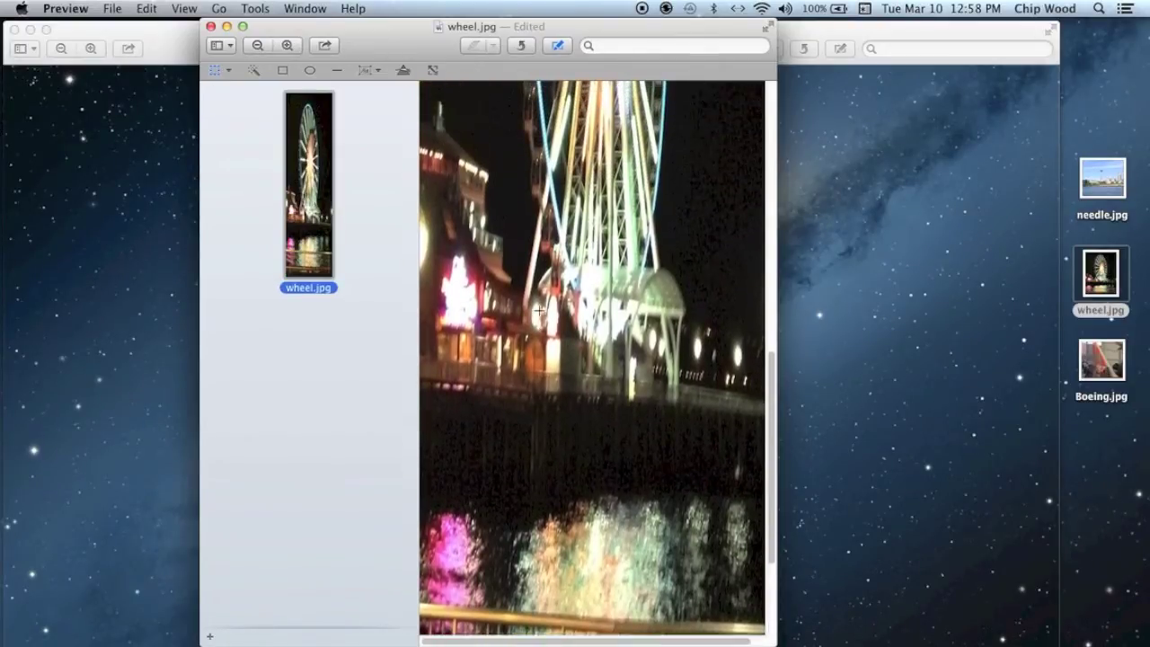
scroll(539, 310, up, 10)
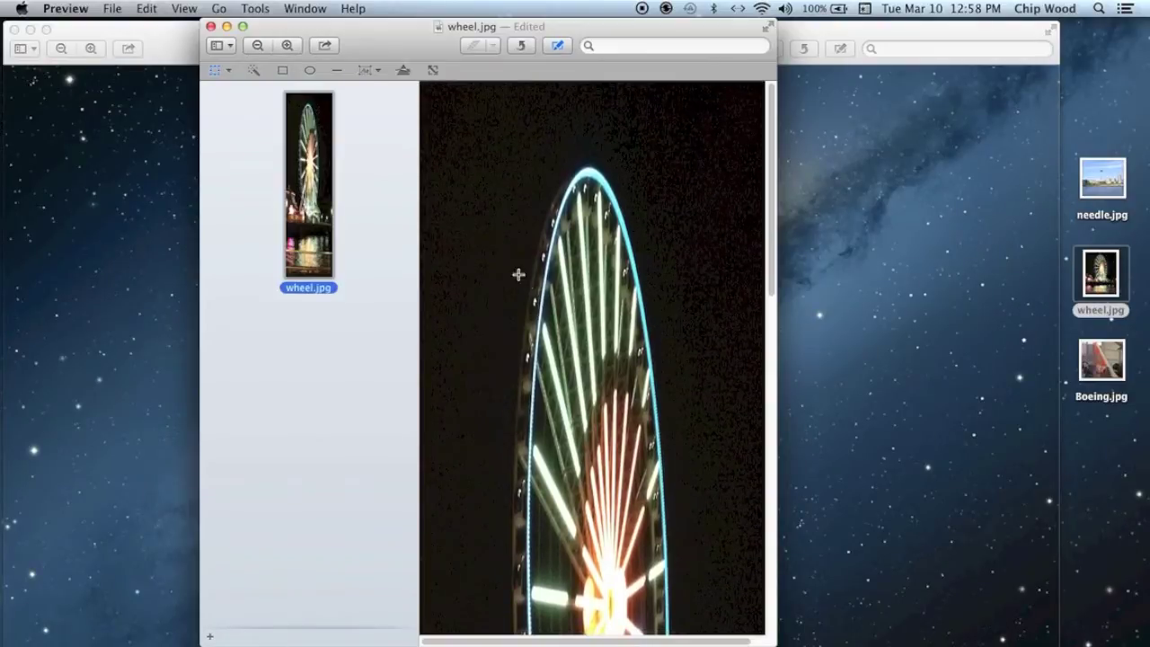
click(588, 151)
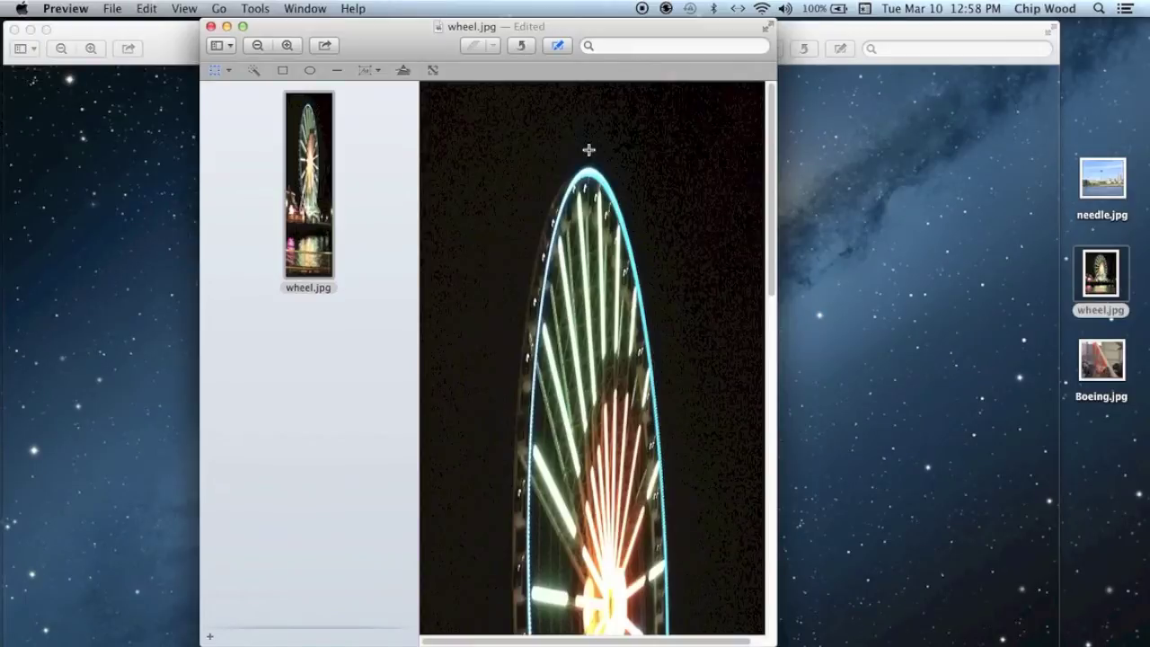
key(super+v)
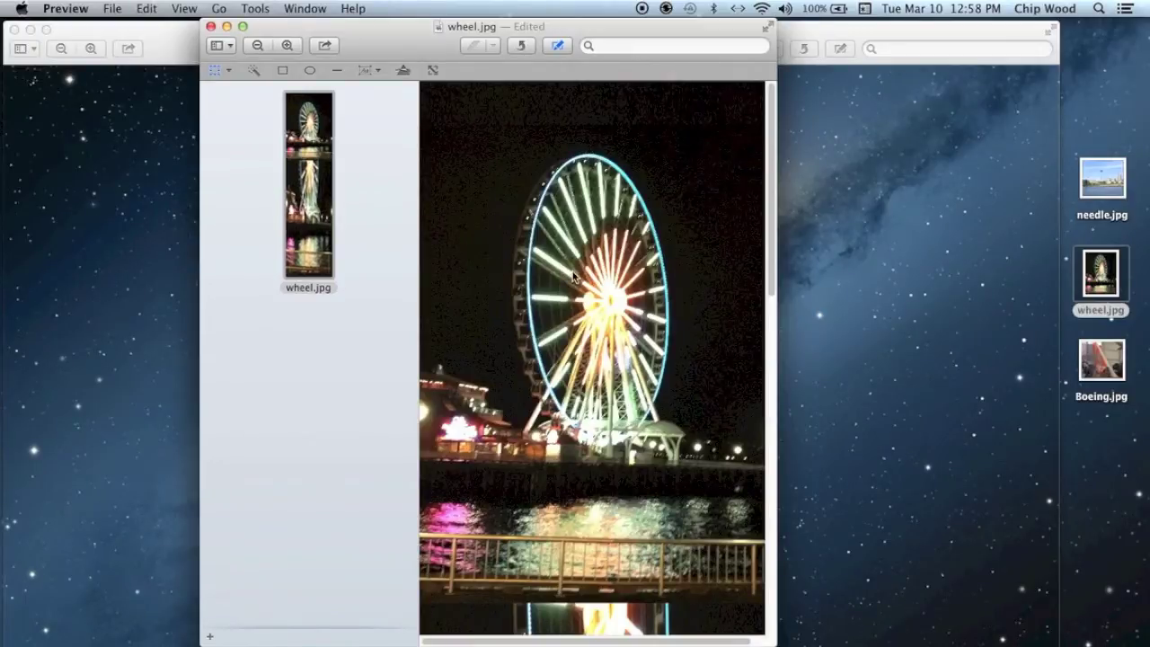
- Nudge the pasted wheel photo into place at the canvas top and select it there
scroll(575, 278, down, 5)
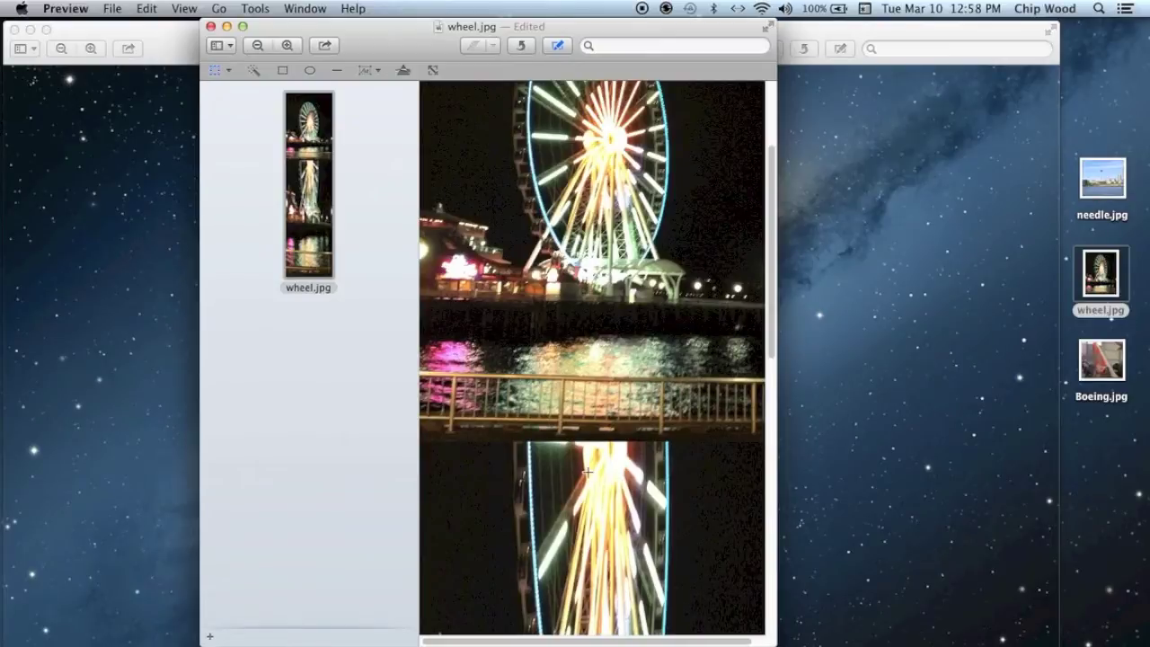
scroll(587, 471, up, 5)
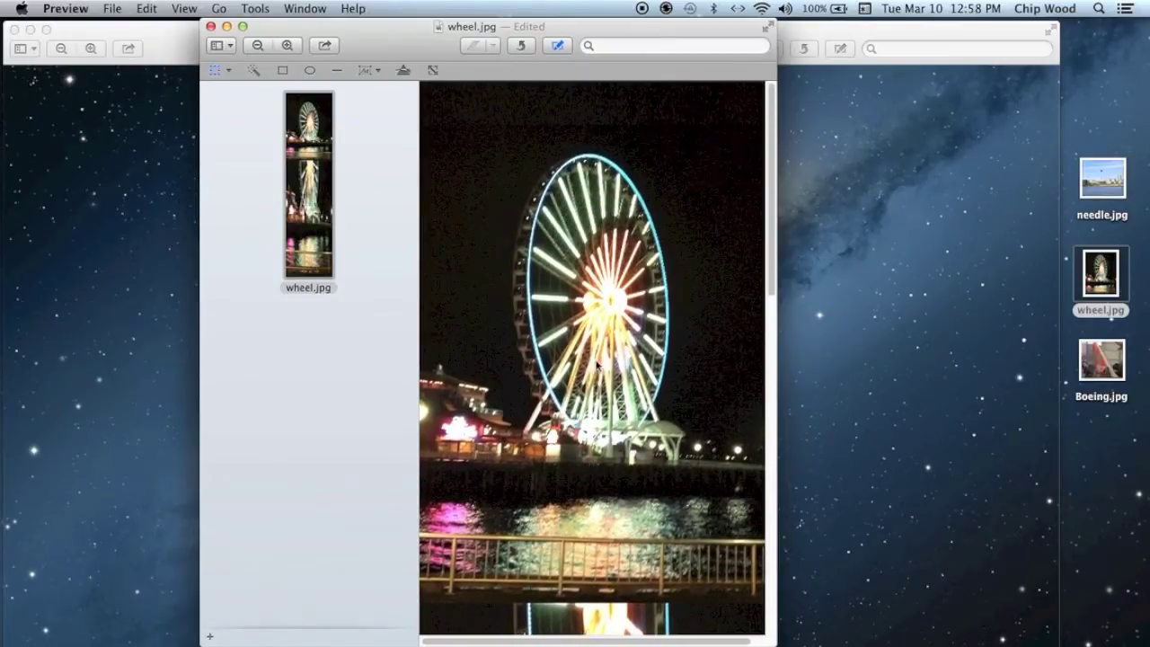
drag(591, 258, 590, 255)
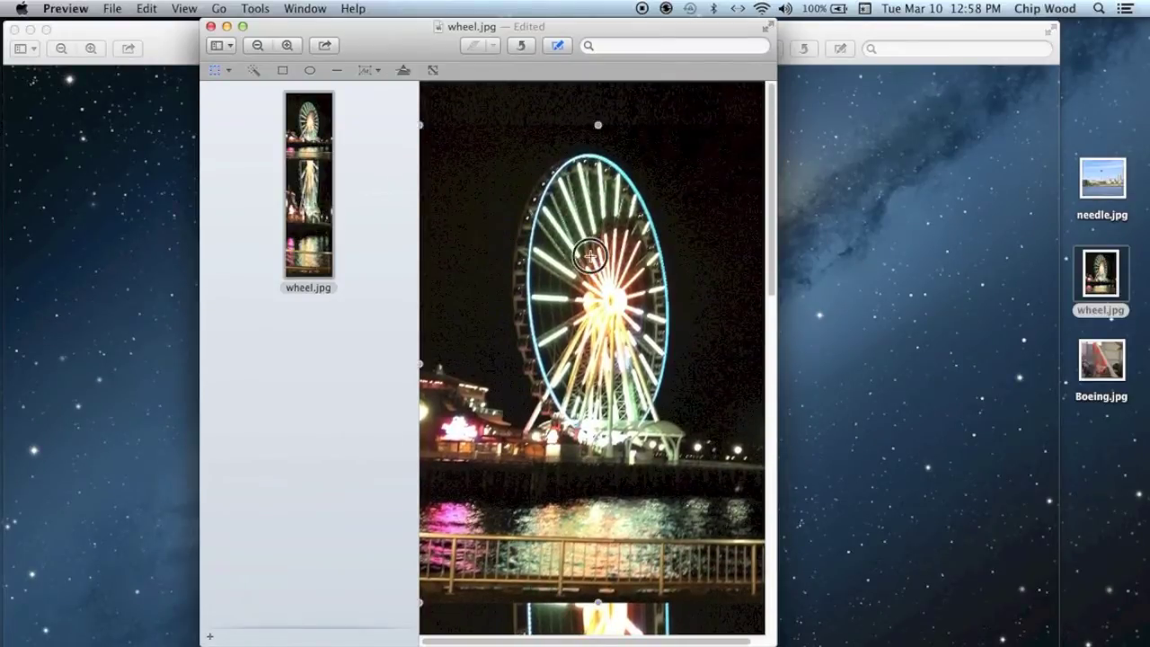
scroll(589, 256, down, 1)
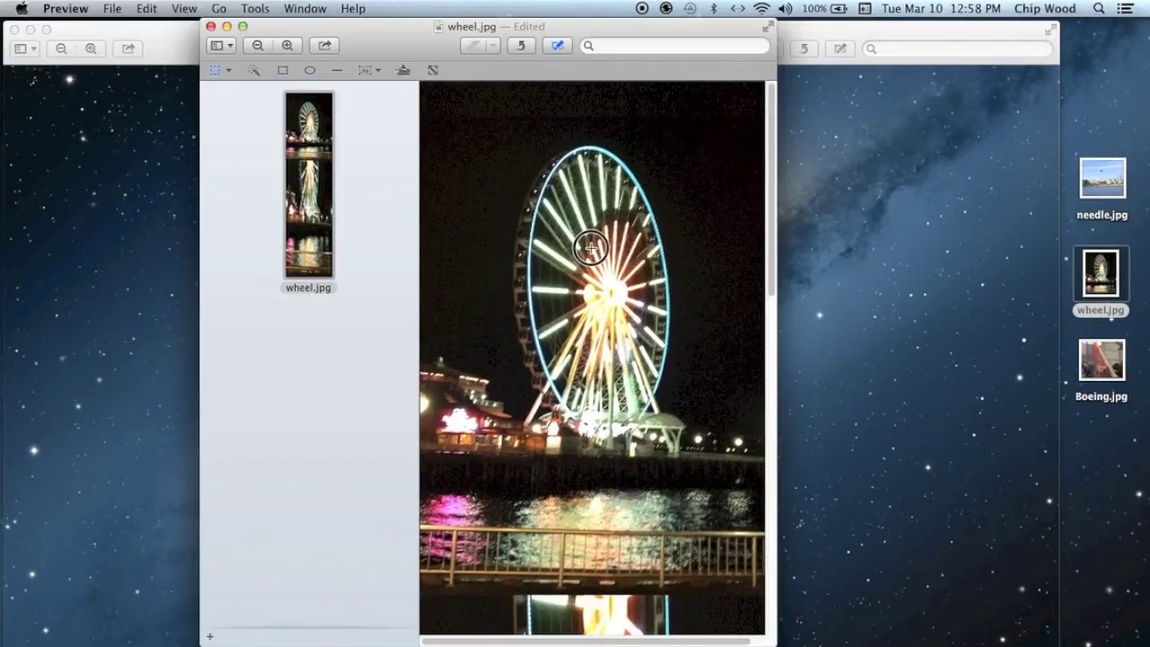
drag(591, 247, 591, 251)
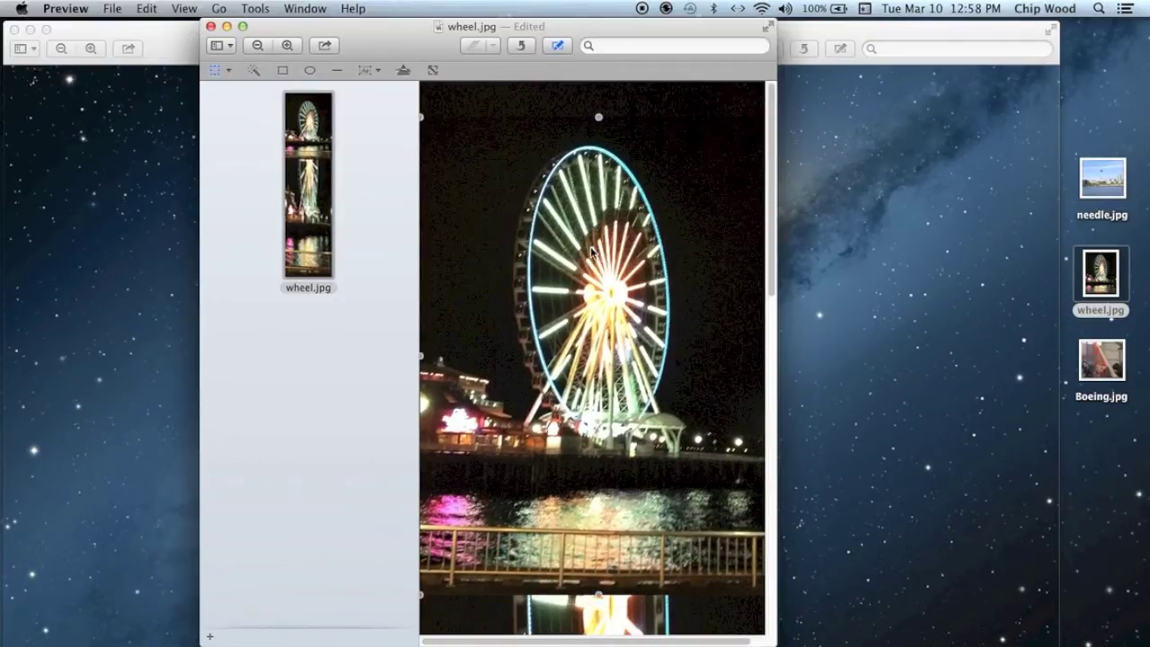
scroll(391, 340, down, 1)
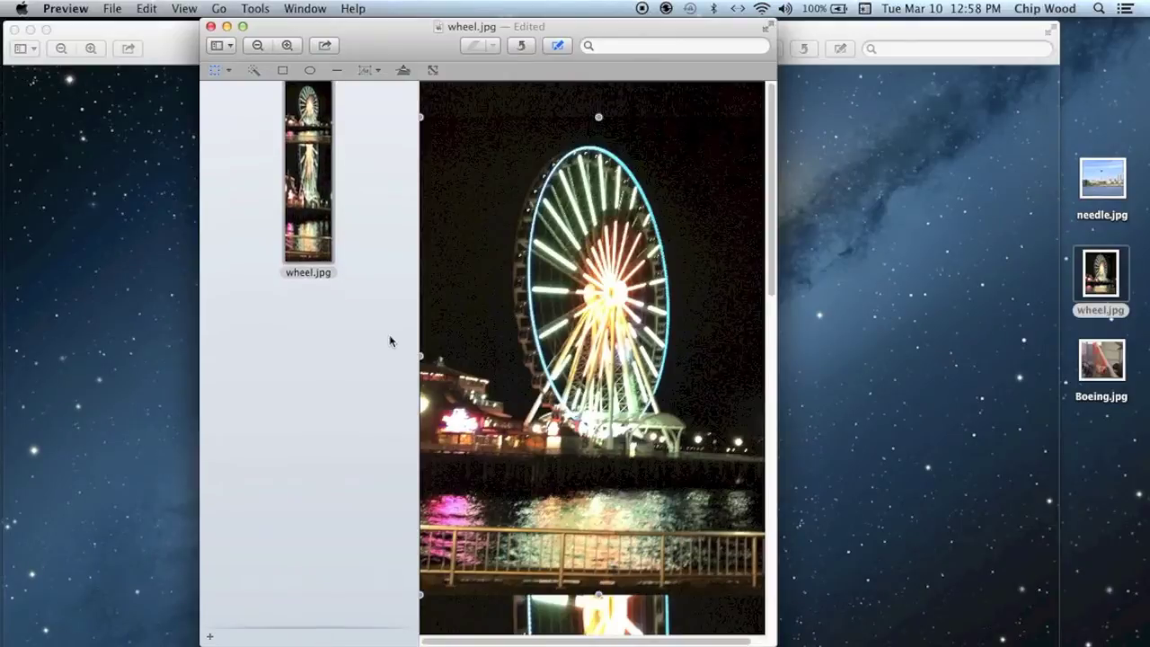
- Open Boeing.jpg and needle.jpg together in a second Preview window placed beside wheel.jpg
drag(338, 21, 149, 16)
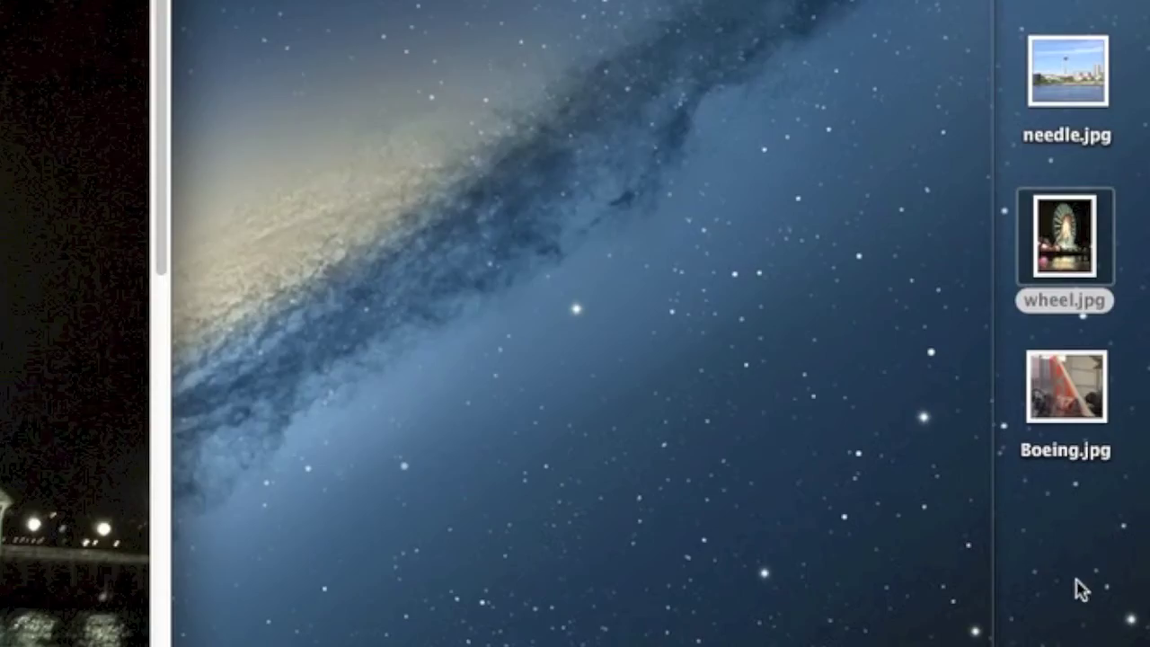
click(1081, 587)
click(1088, 396)
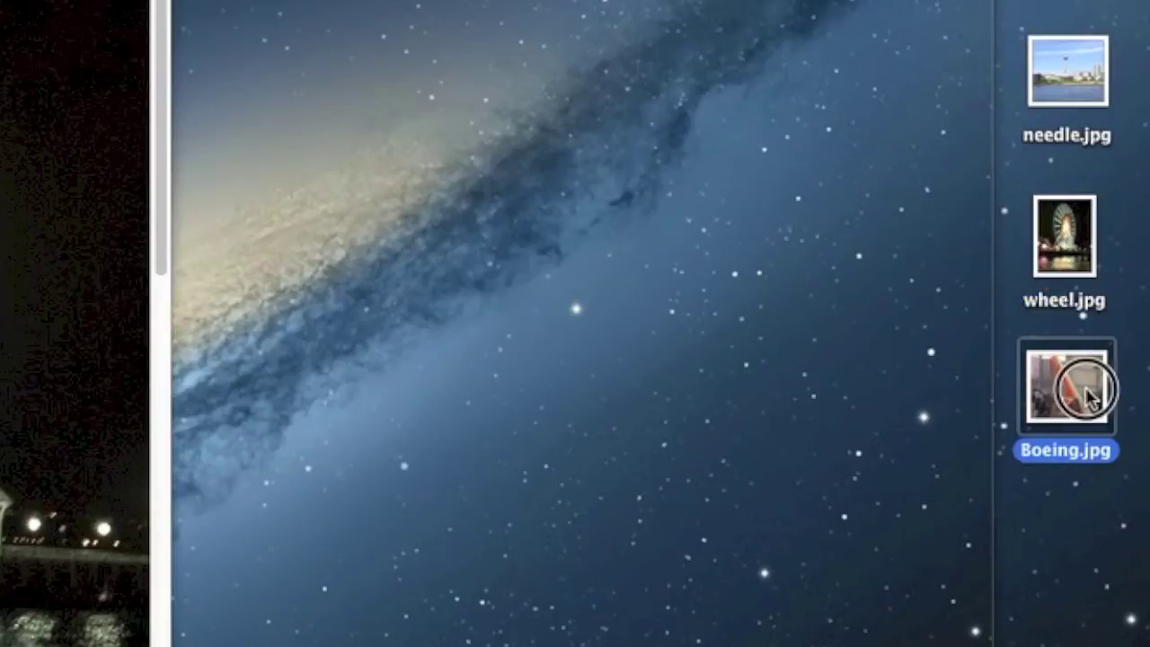
super+click(1075, 78)
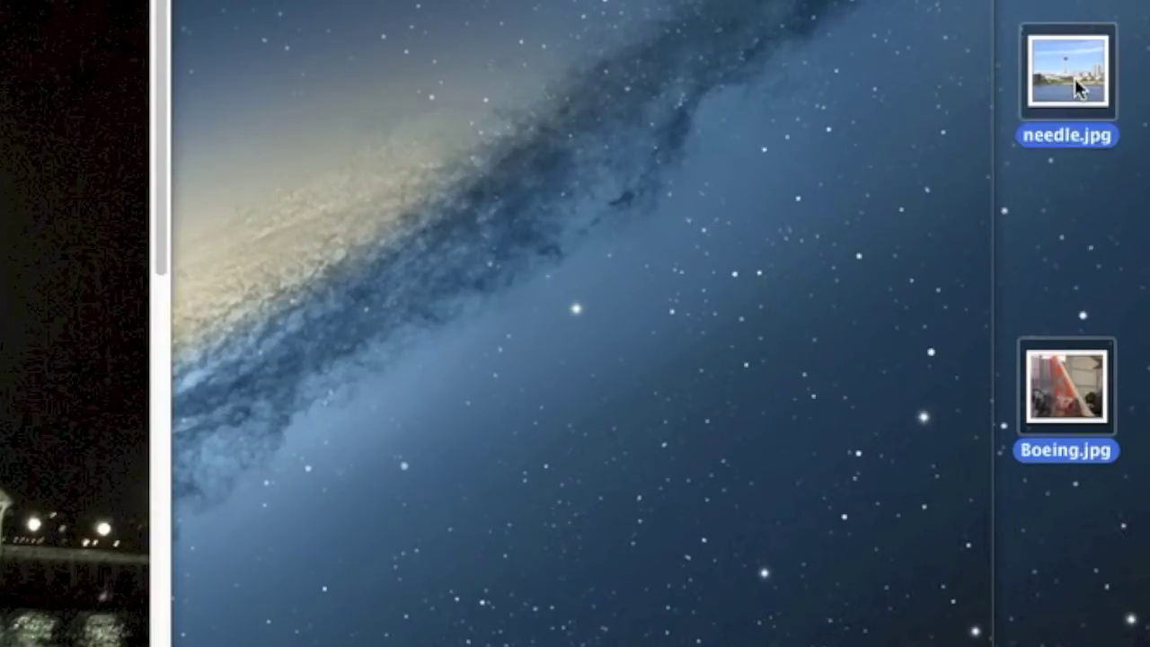
double_click(1074, 78)
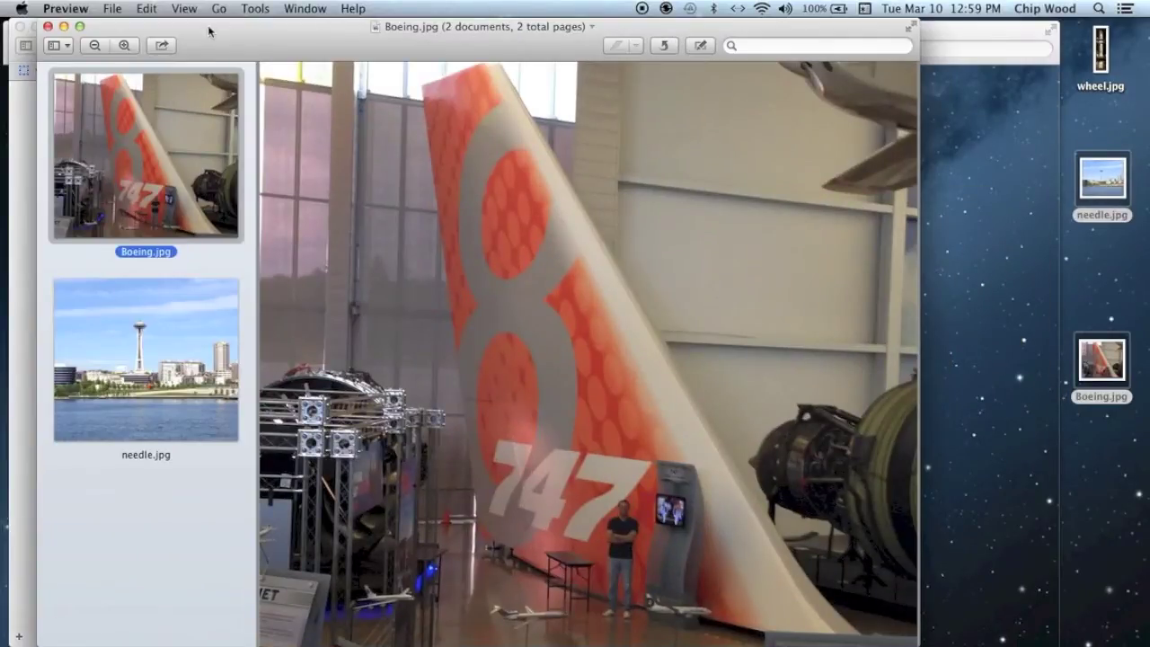
drag(208, 31, 762, 8)
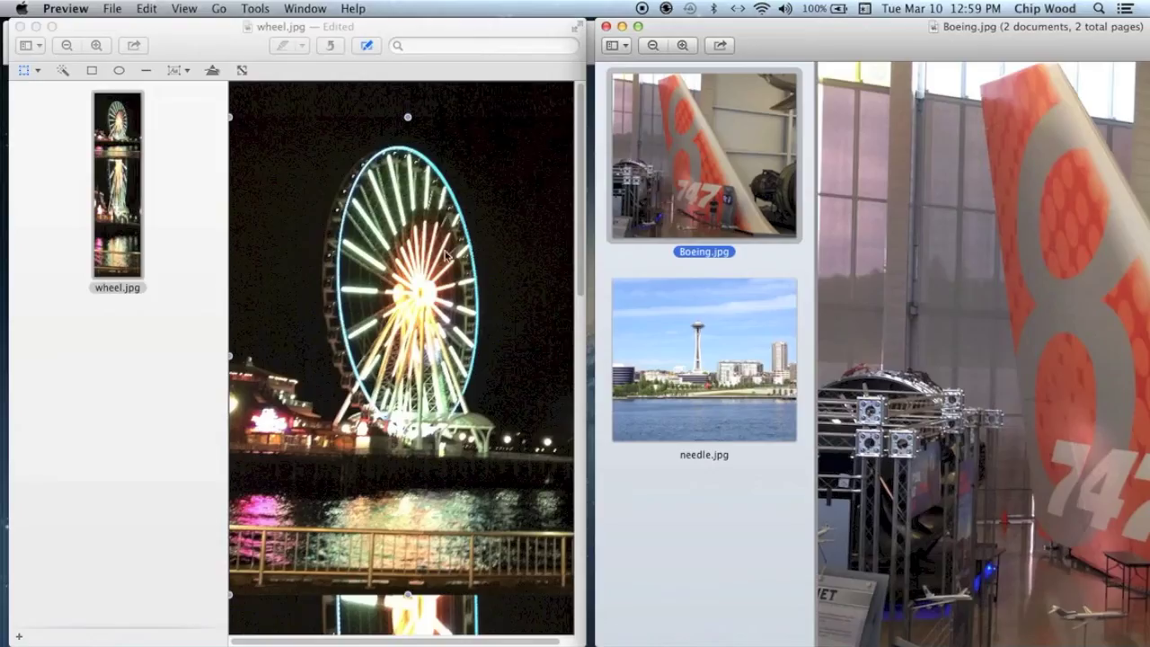
- Paste the Boeing photo into wheel.jpg, enlarge it to full canvas width, and set it below the wheel
scroll(420, 261, down, 10)
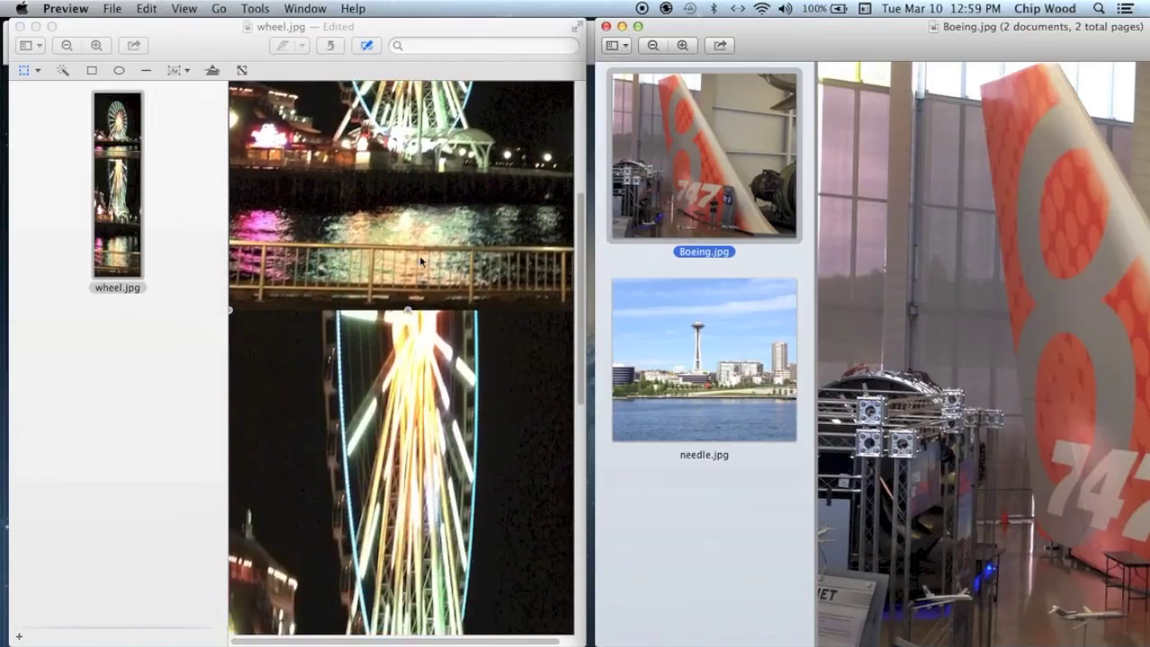
scroll(420, 261, down, 3)
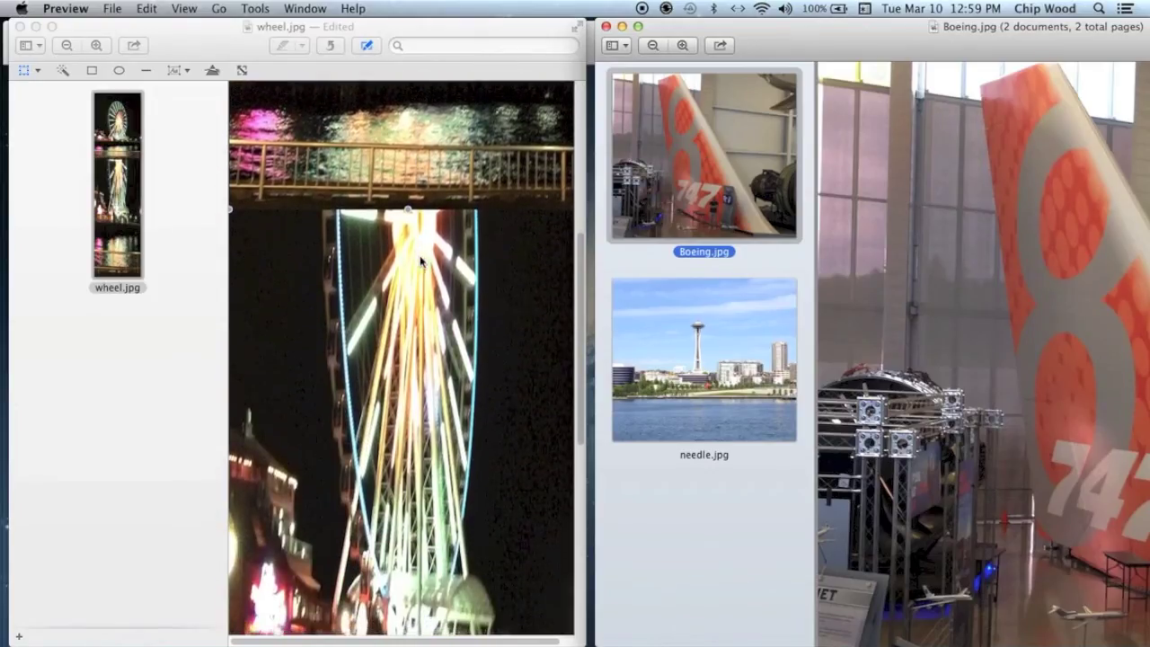
click(395, 361)
click(395, 360)
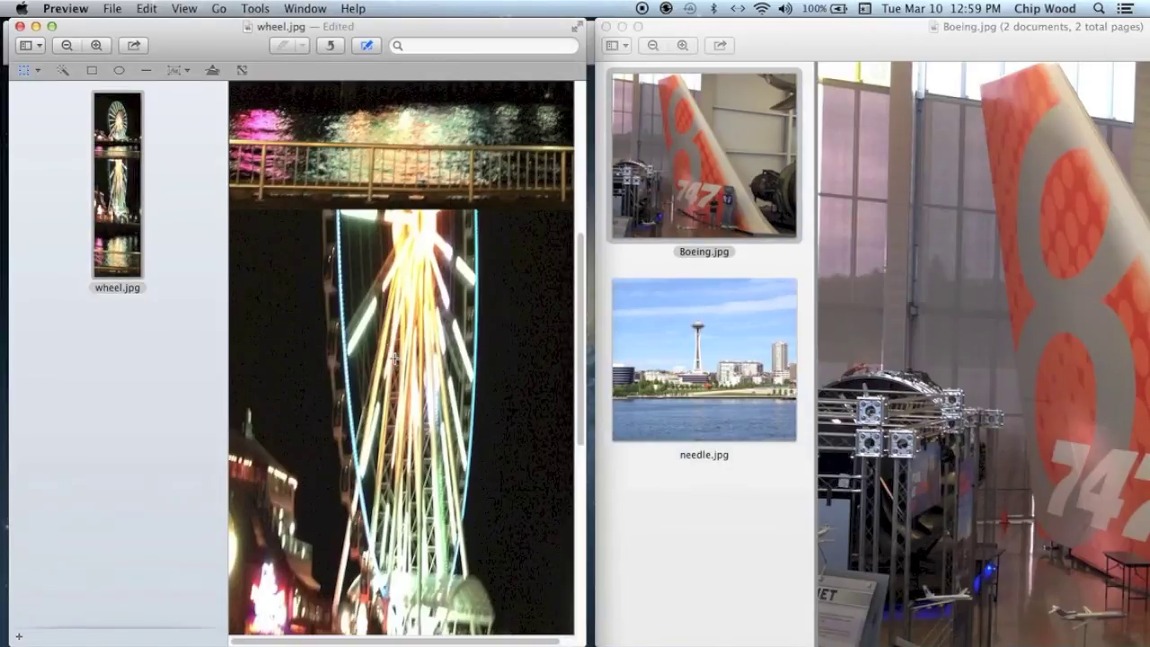
key(super+v)
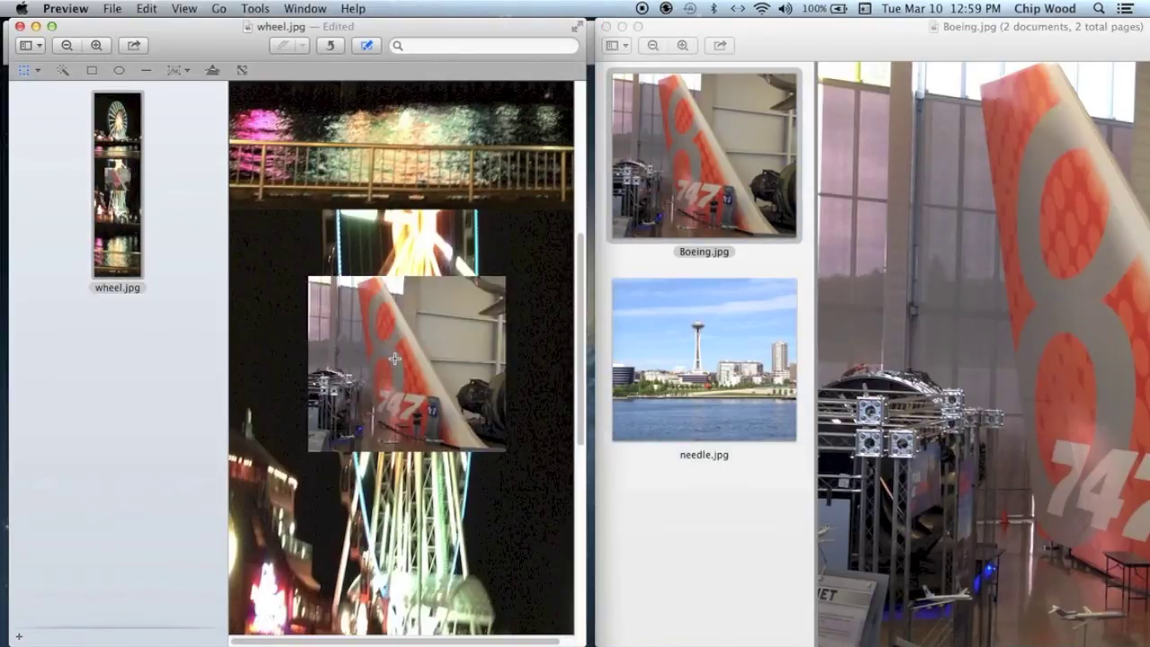
click(394, 359)
drag(308, 277, 224, 213)
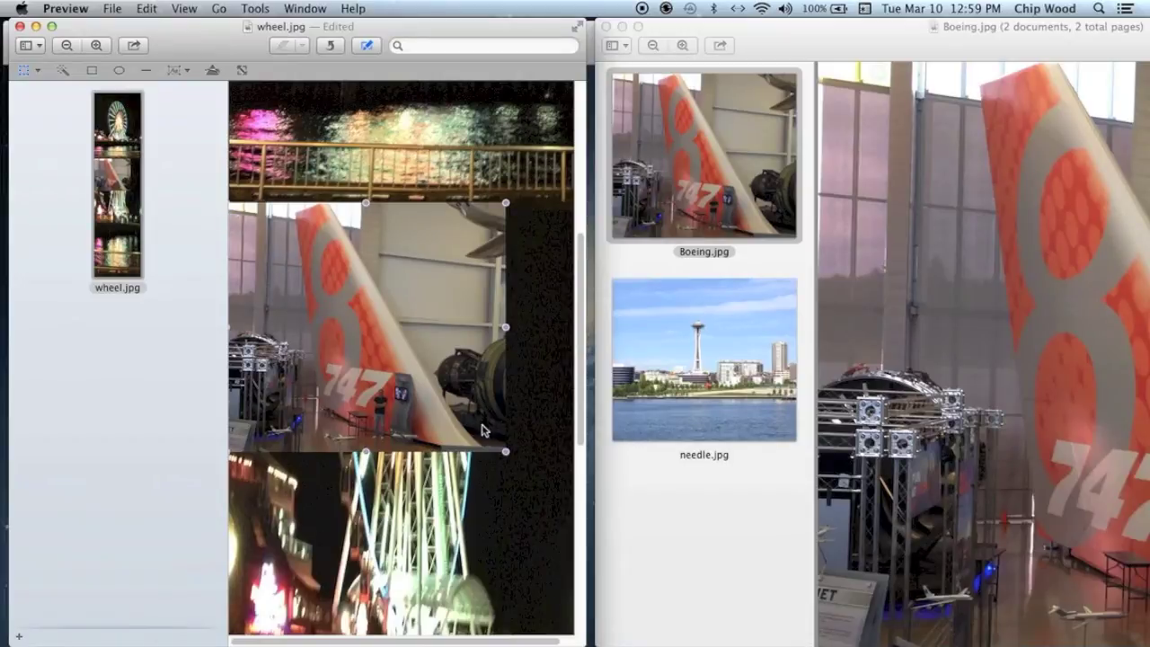
drag(507, 452, 573, 493)
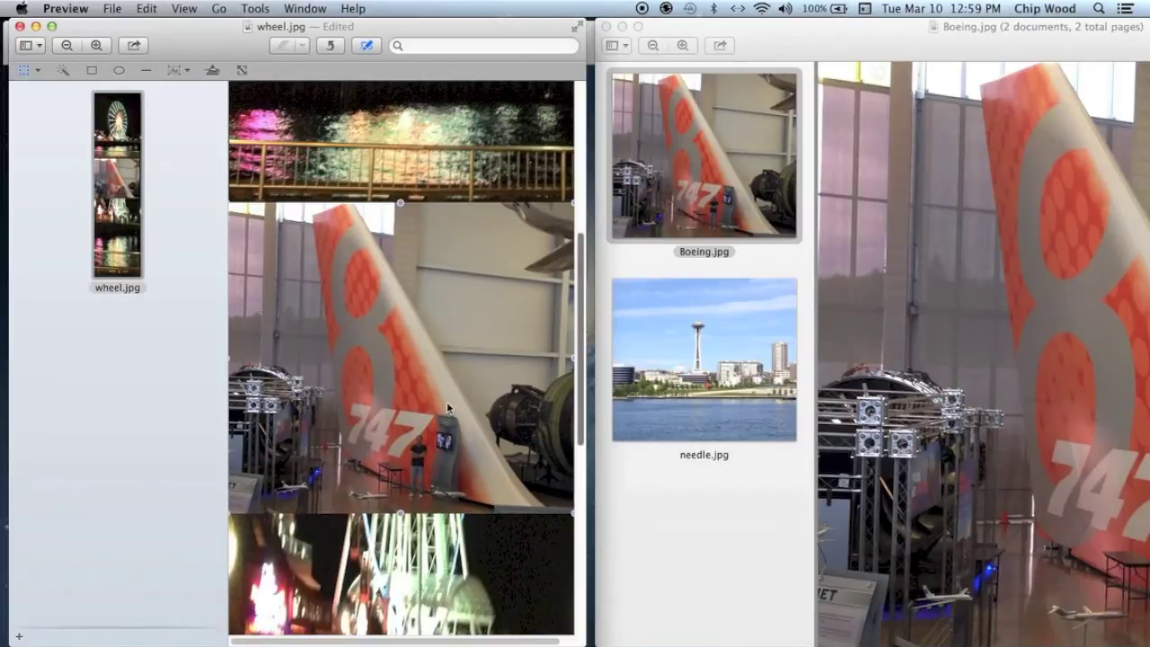
mouse_move(405, 325)
mouse_down()
mouse_move(404, 350)
mouse_move(407, 331)
mouse_up()
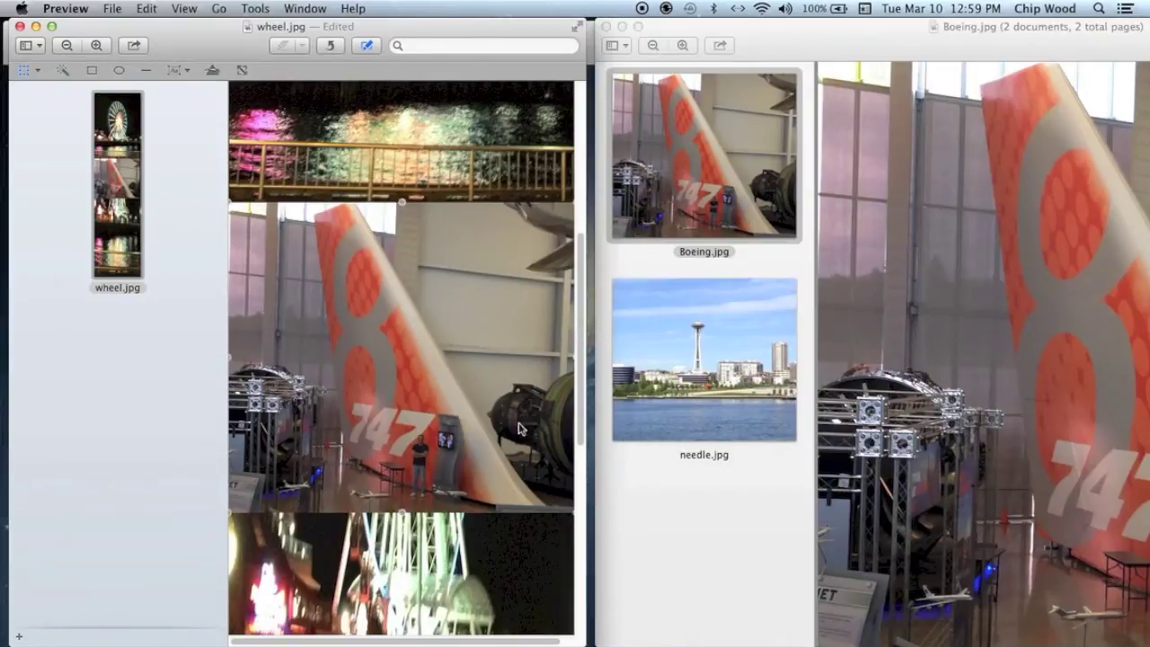
click(700, 518)
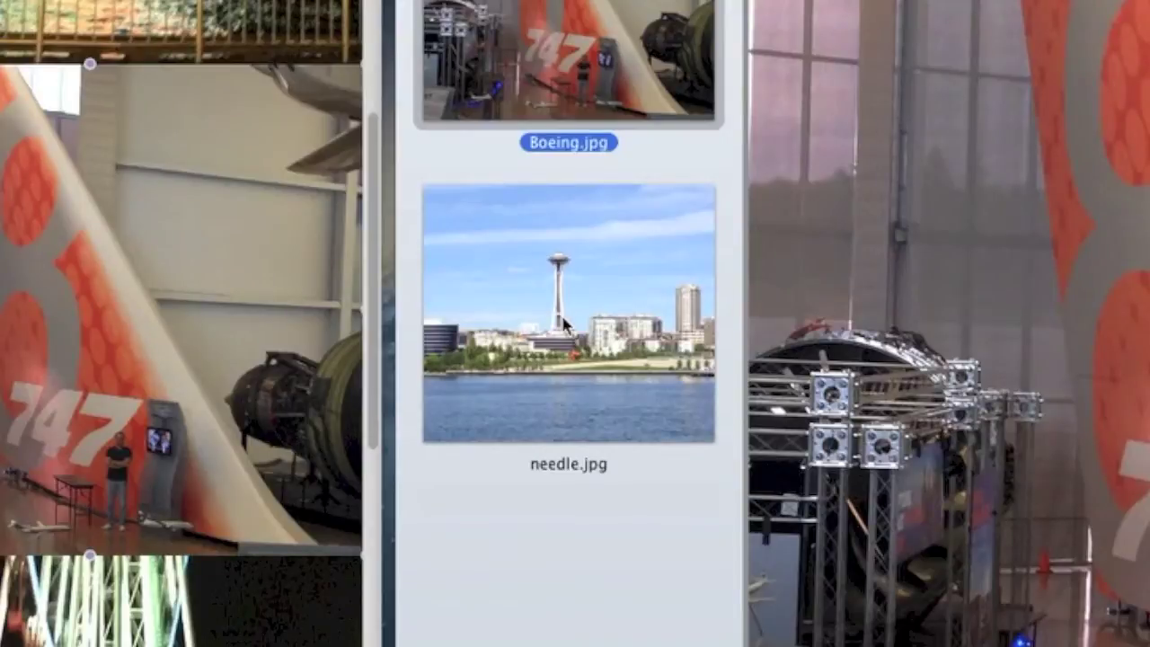
- Show the needle photo and paste it onto the wheel.jpg canvas
click(701, 364)
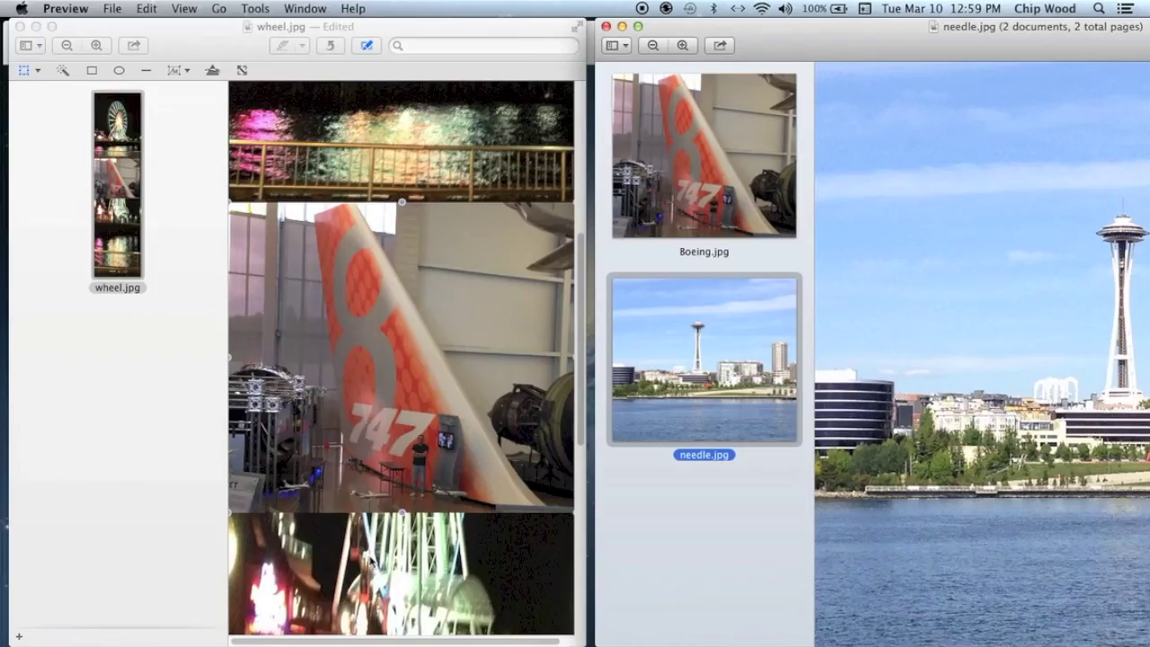
click(368, 558)
scroll(369, 558, down, 10)
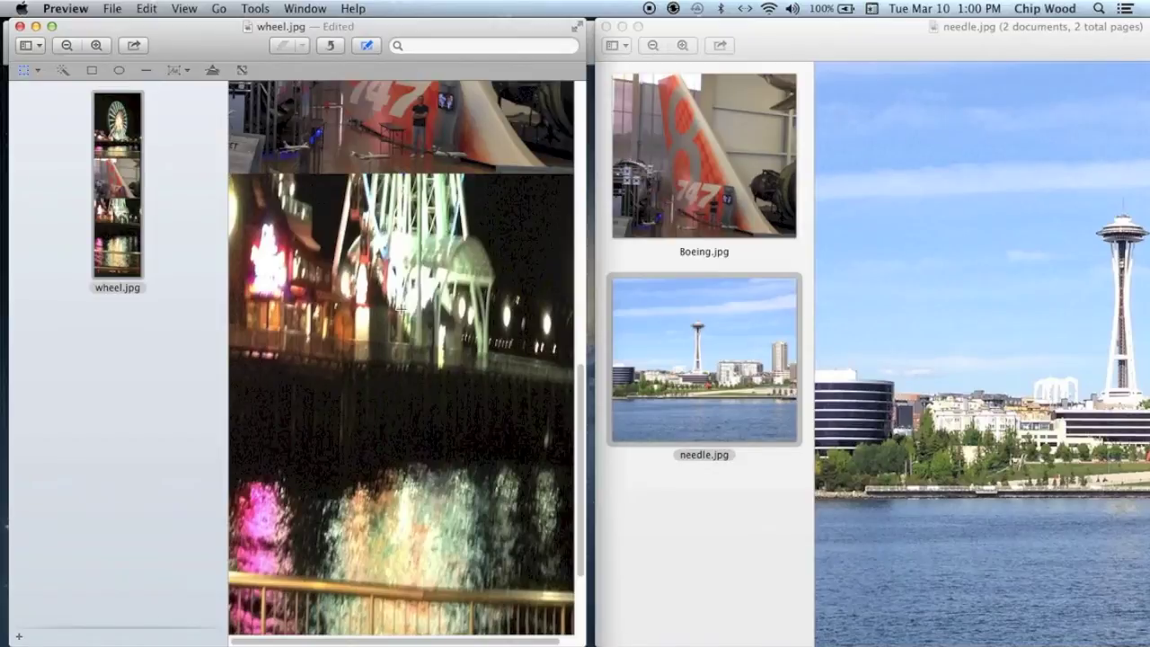
key(super+v)
- Stretch the needle photo to full canvas width under the Boeing photo, then close the other window
click(385, 365)
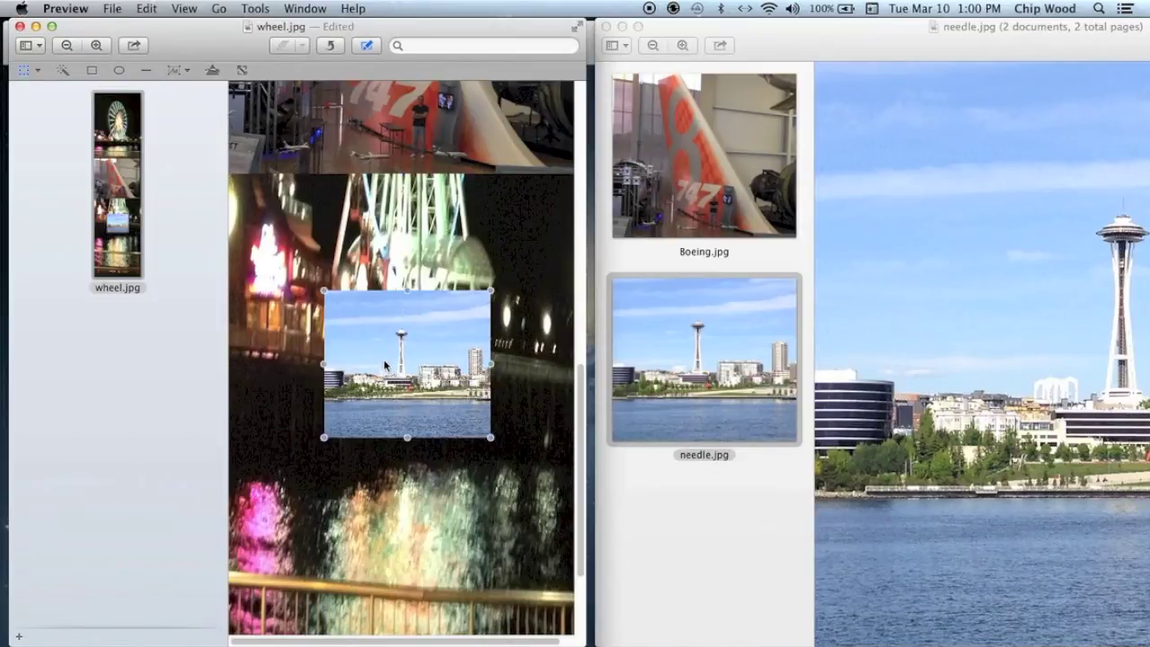
drag(323, 289, 230, 150)
drag(567, 444, 575, 458)
click(404, 289)
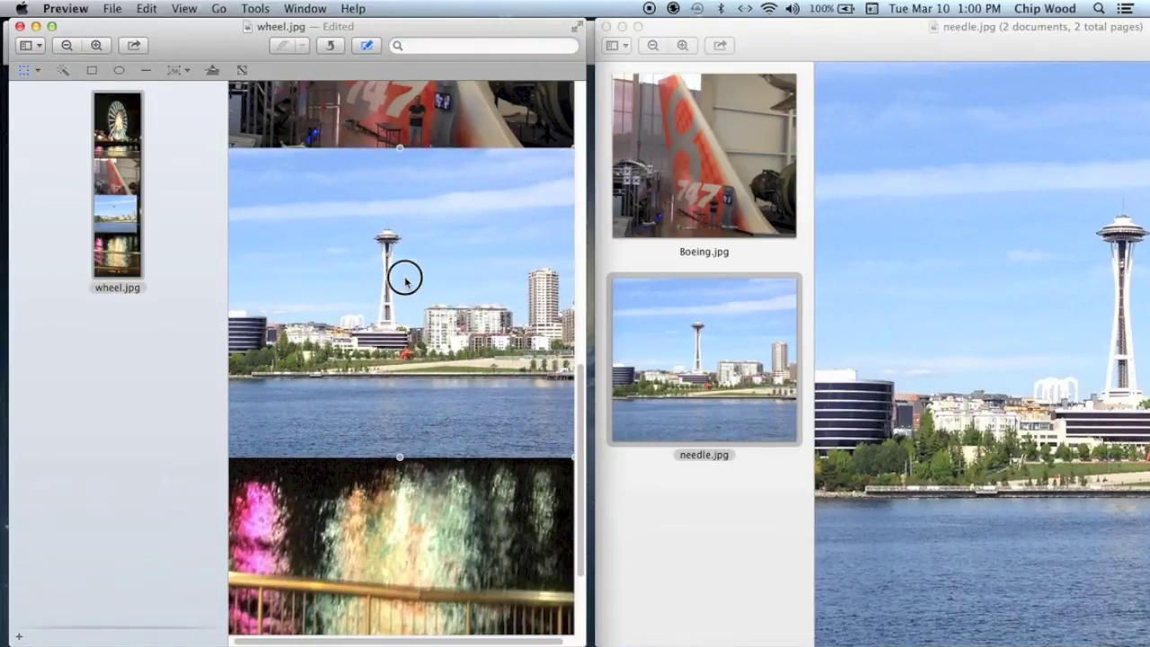
mouse_move(404, 290)
mouse_down()
mouse_move(406, 362)
mouse_move(405, 309)
mouse_up()
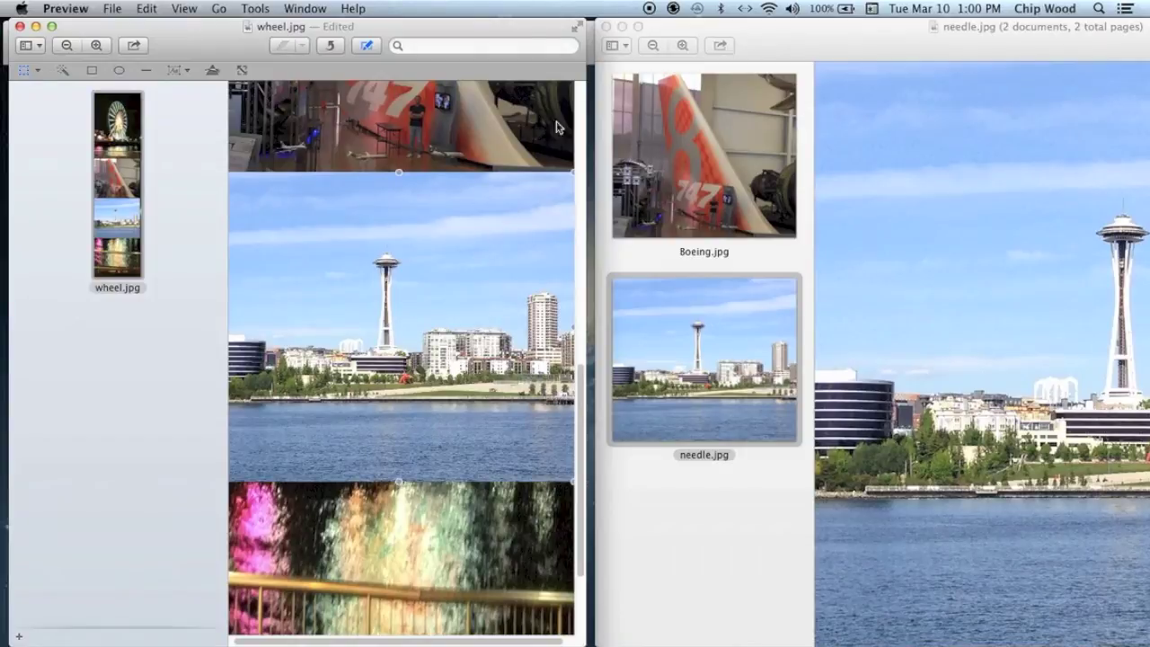
click(609, 32)
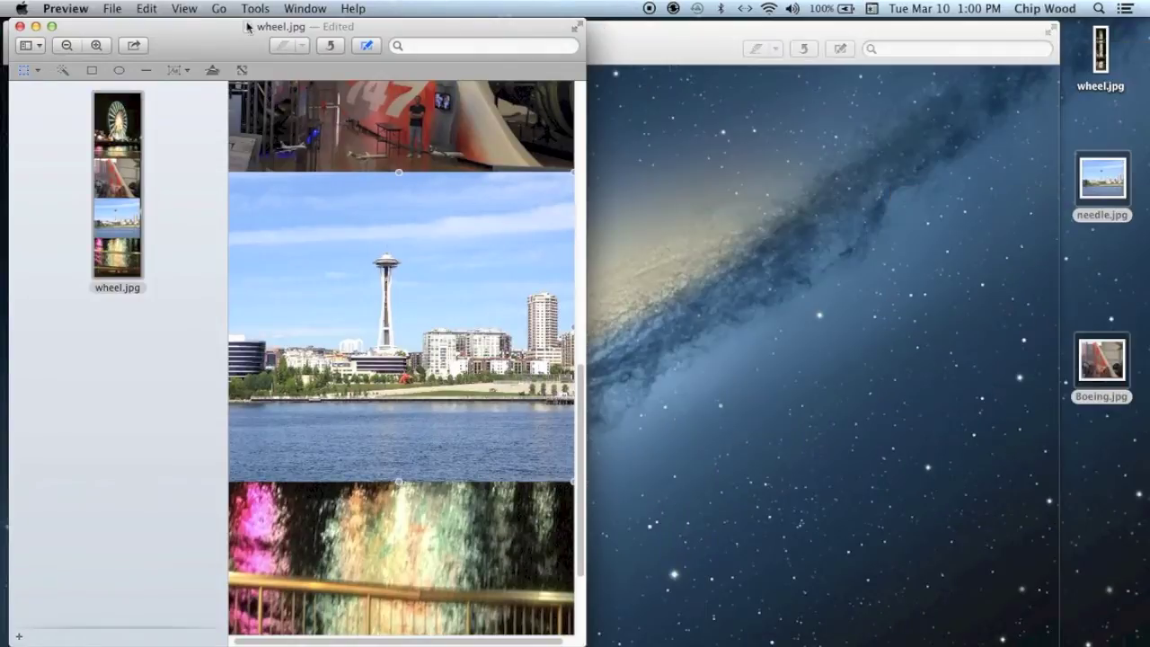
- Recentre and widen the wheel.jpg window, leaving the desktop uncovered
drag(180, 34, 417, 34)
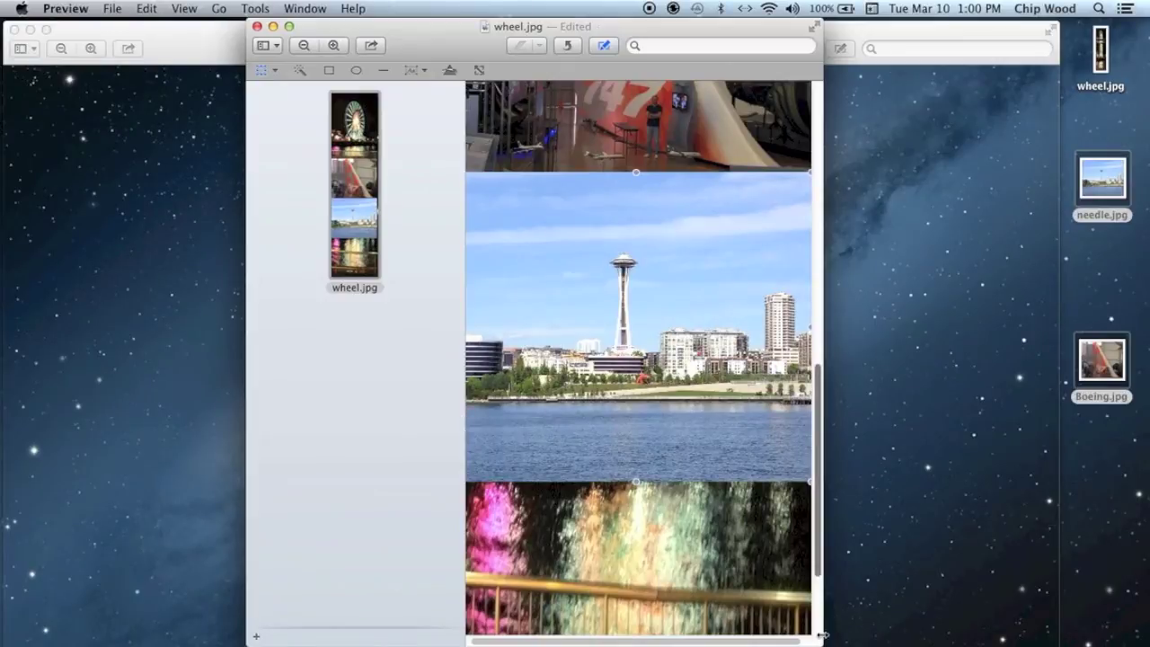
drag(820, 641, 1105, 629)
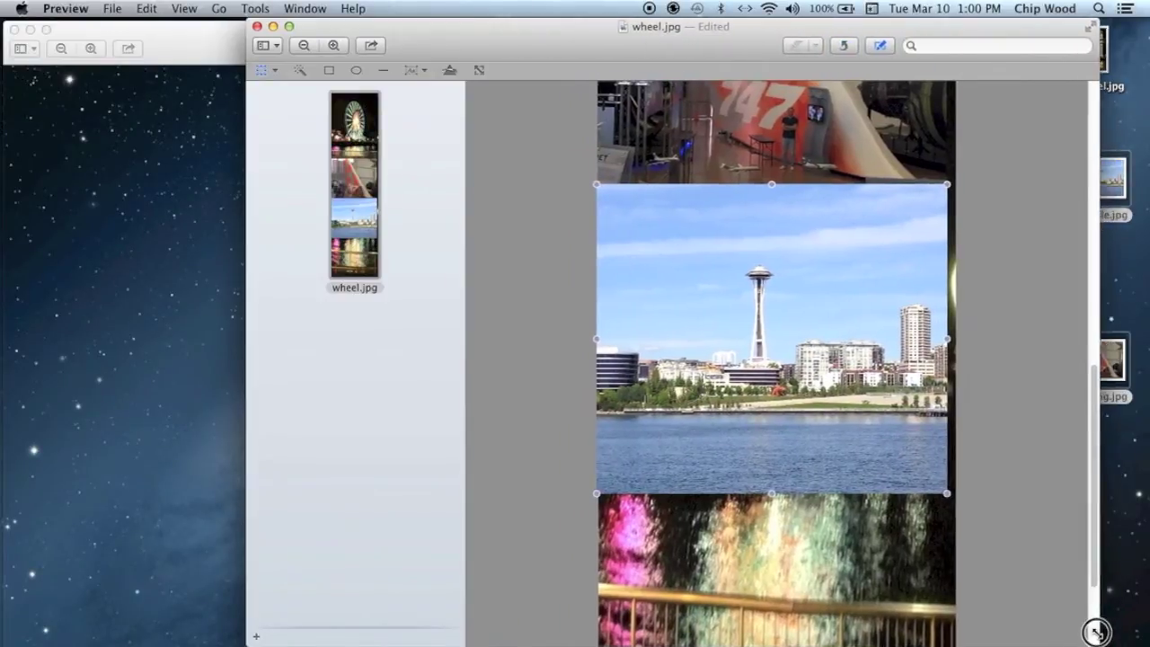
drag(503, 34, 377, 32)
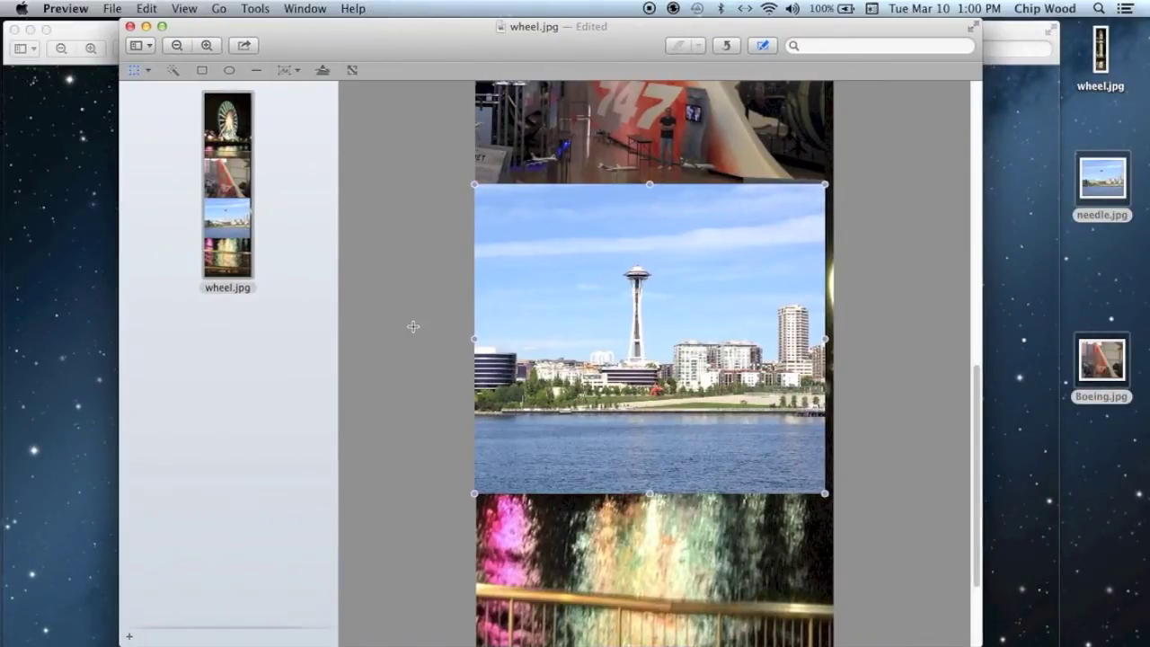
- Align the needle photo at full width beneath the Boeing photo and zoom out to check the stack
scroll(411, 326, up, 2)
drag(755, 514, 641, 406)
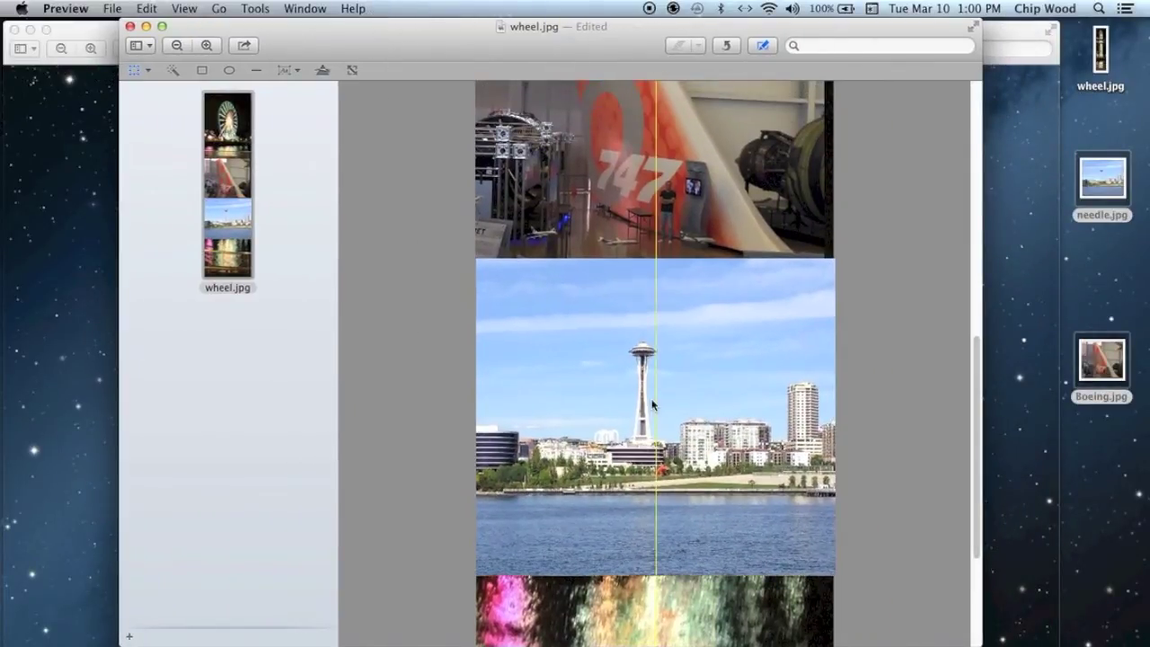
scroll(359, 390, up, 2)
scroll(361, 391, up, 5)
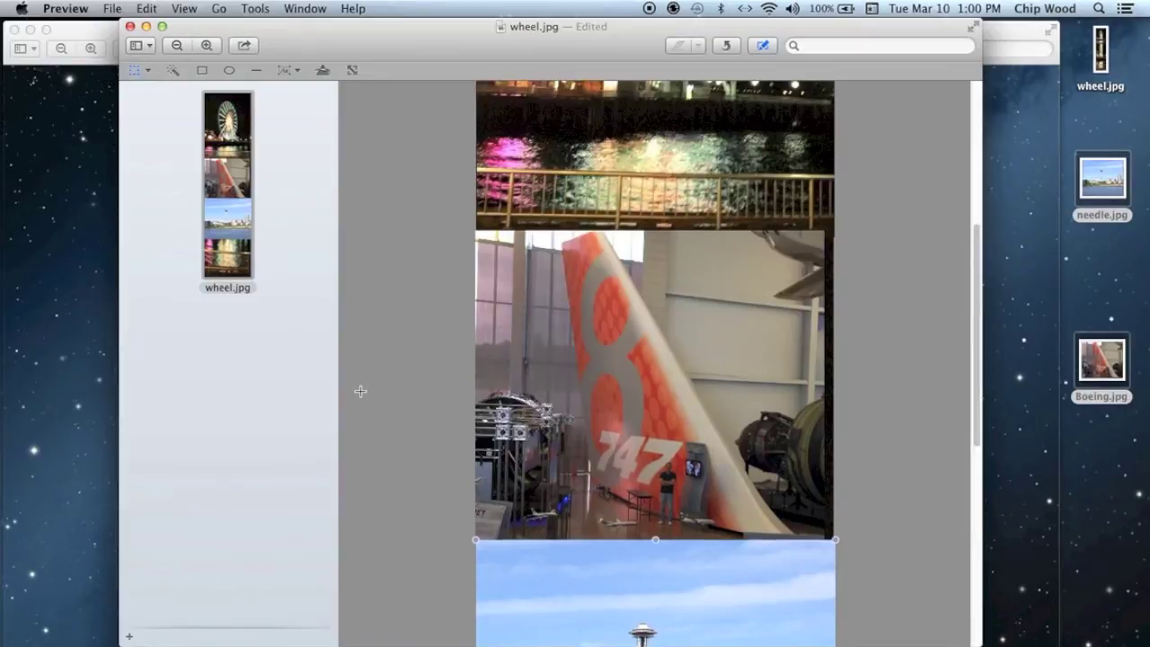
scroll(361, 391, up, 8)
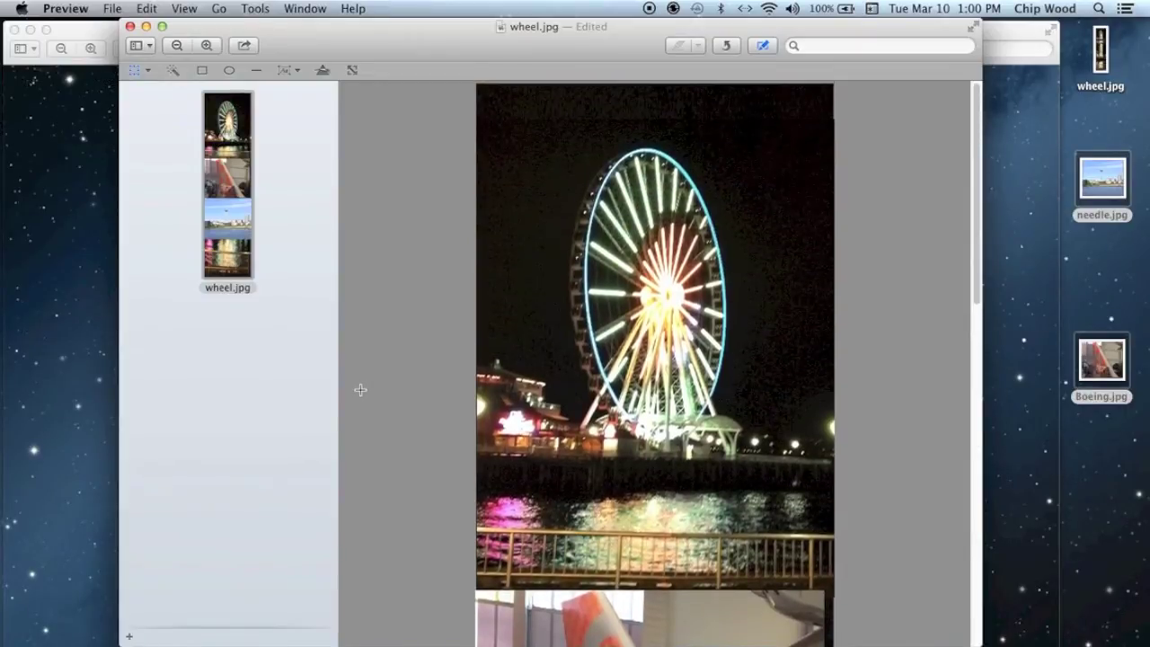
scroll(360, 389, down, 10)
scroll(360, 390, down, 10)
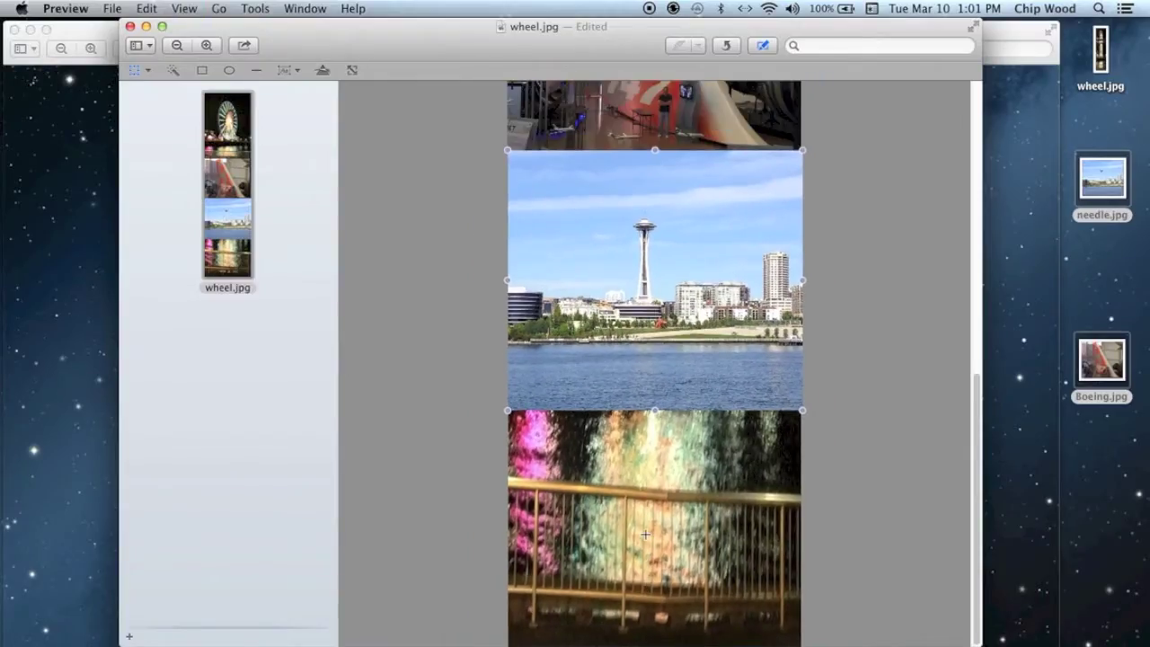
key(super+minus)
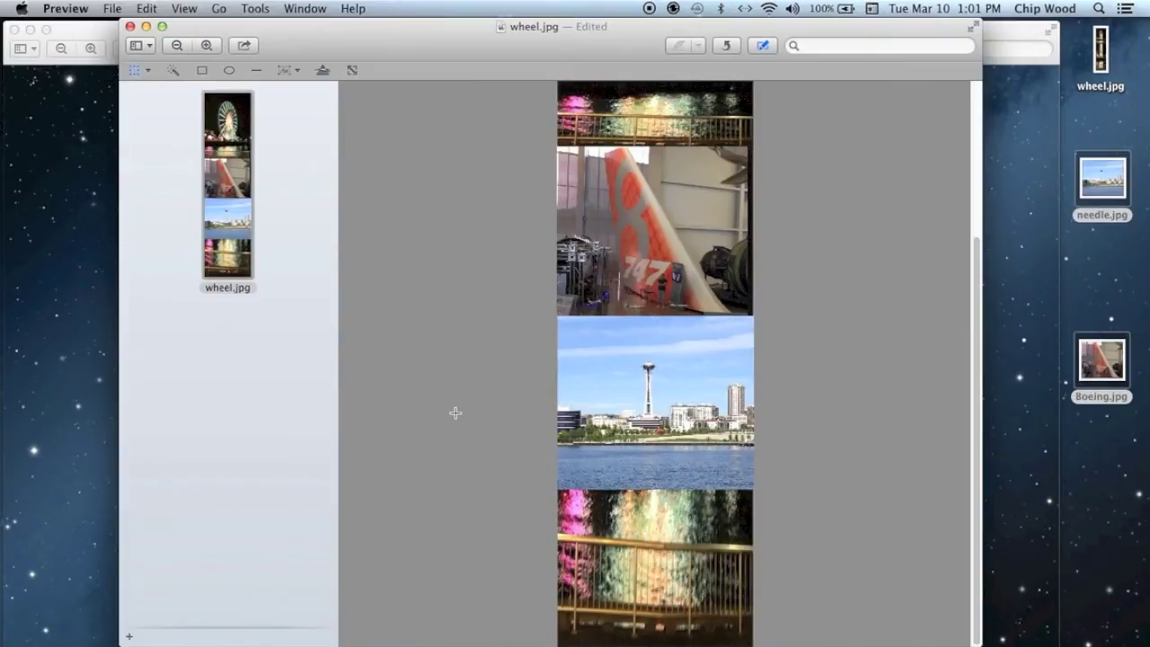
- Crop wheel.jpg to a selection spanning just the wheel, Boeing and needle photos
scroll(456, 413, up, 5)
scroll(456, 412, up, 4)
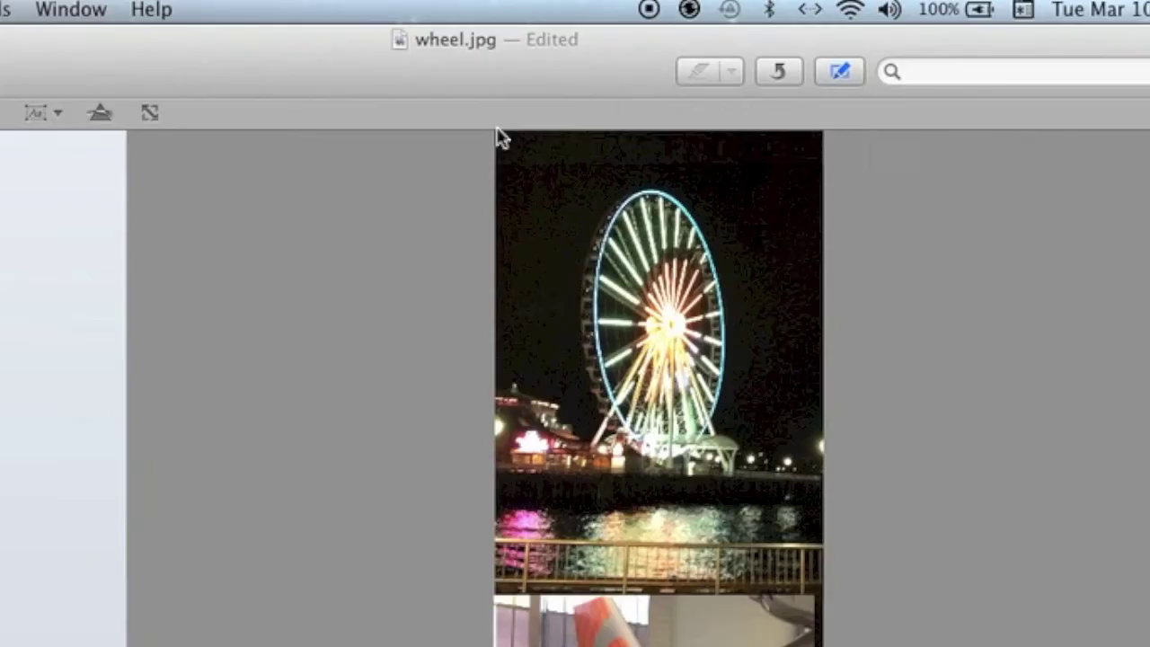
drag(558, 83, 559, 82)
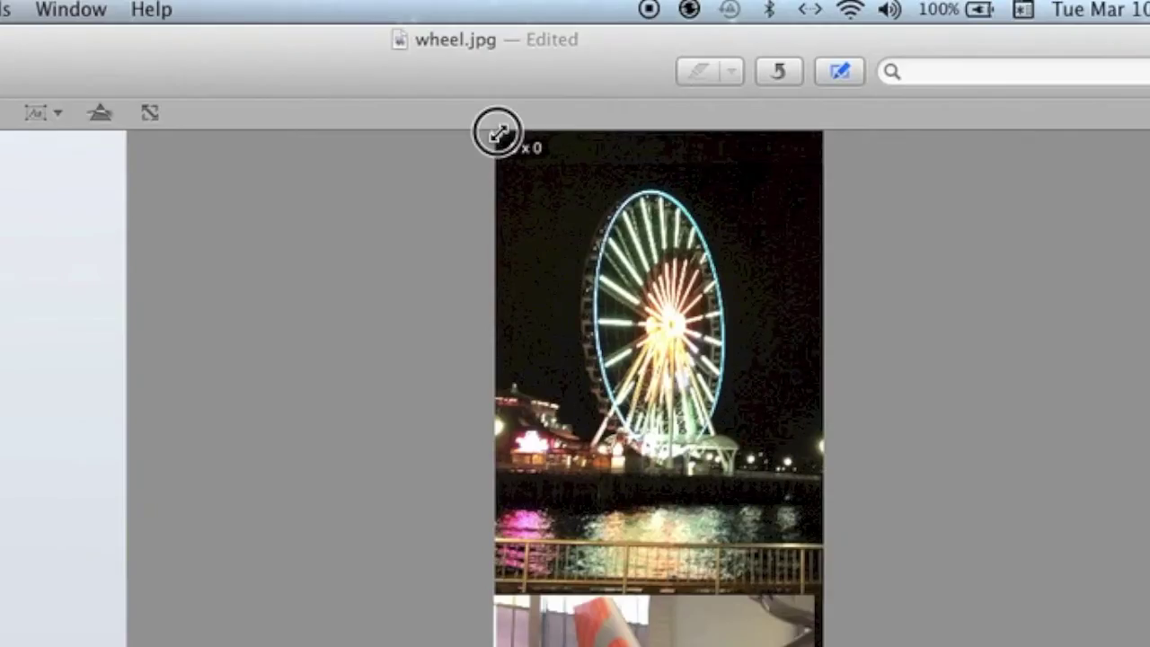
drag(499, 133, 795, 646)
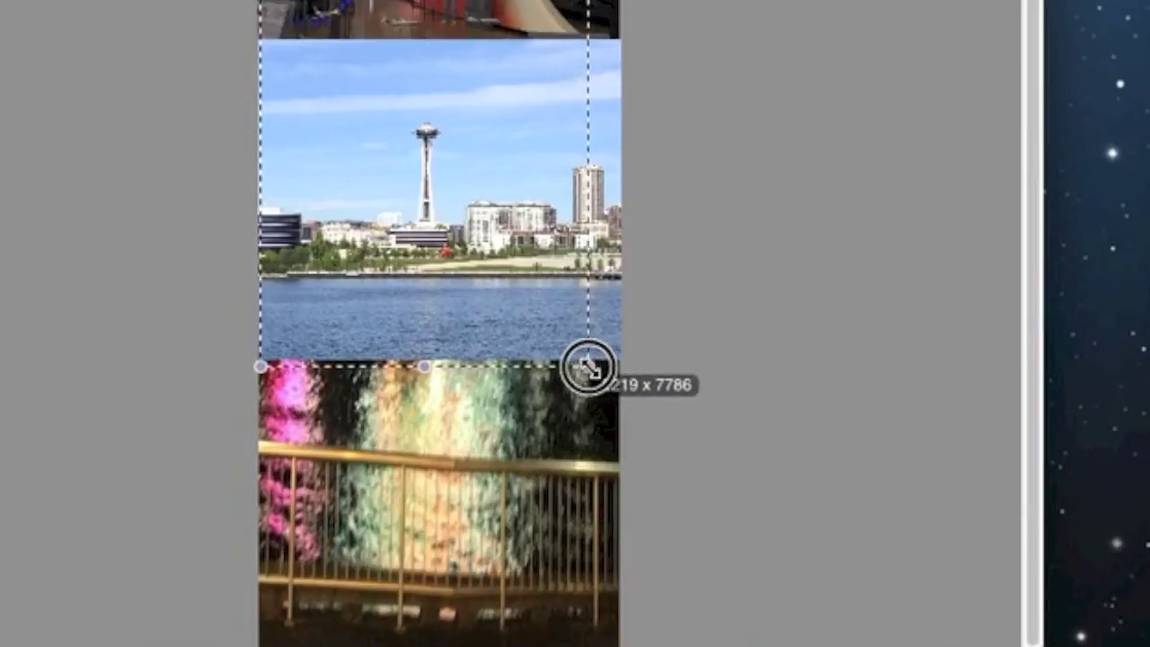
drag(587, 368, 620, 361)
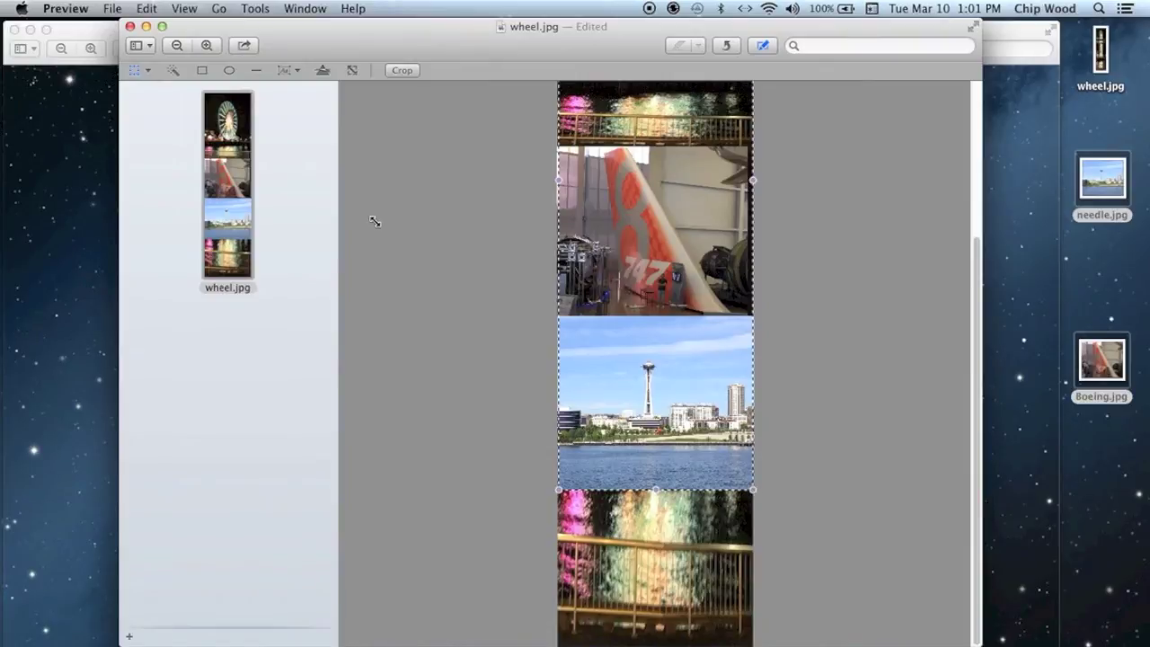
click(255, 8)
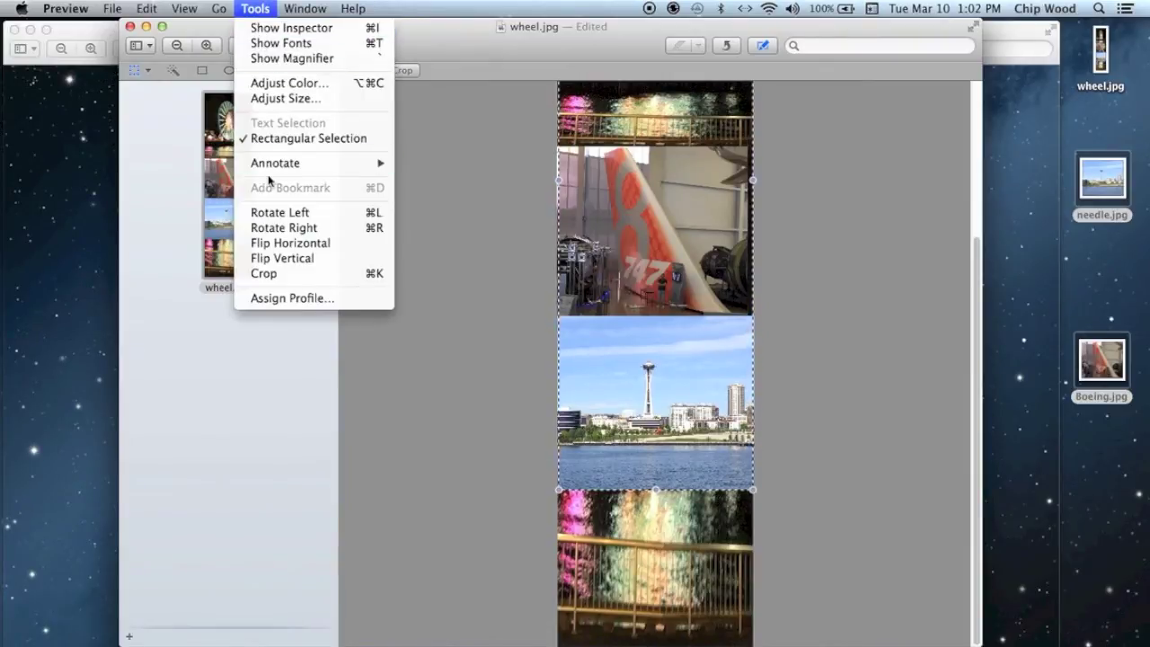
click(266, 274)
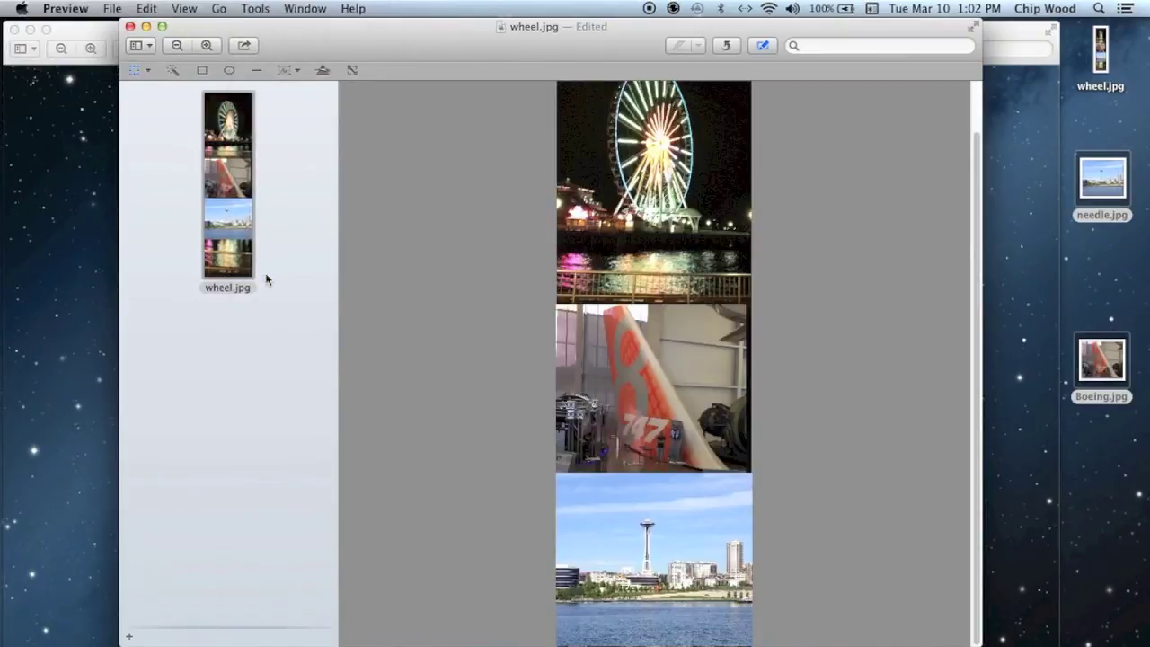
- Export the cropped image as a JPEG named 'merge vert' to the Desktop
key(super+minus)
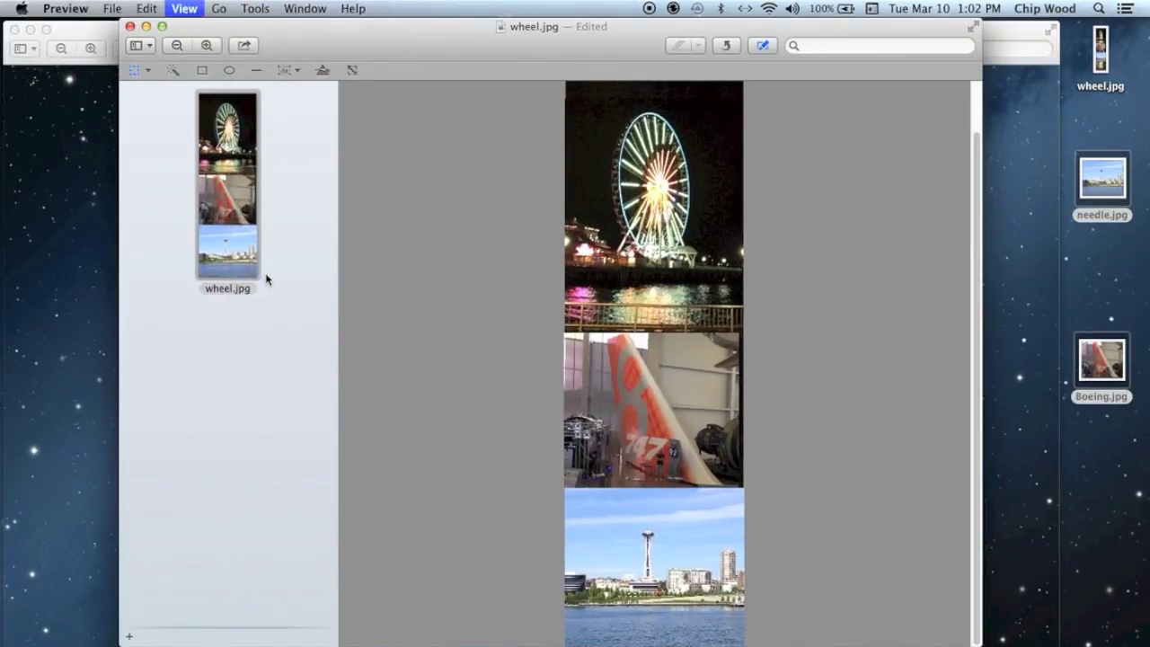
drag(350, 25, 238, 25)
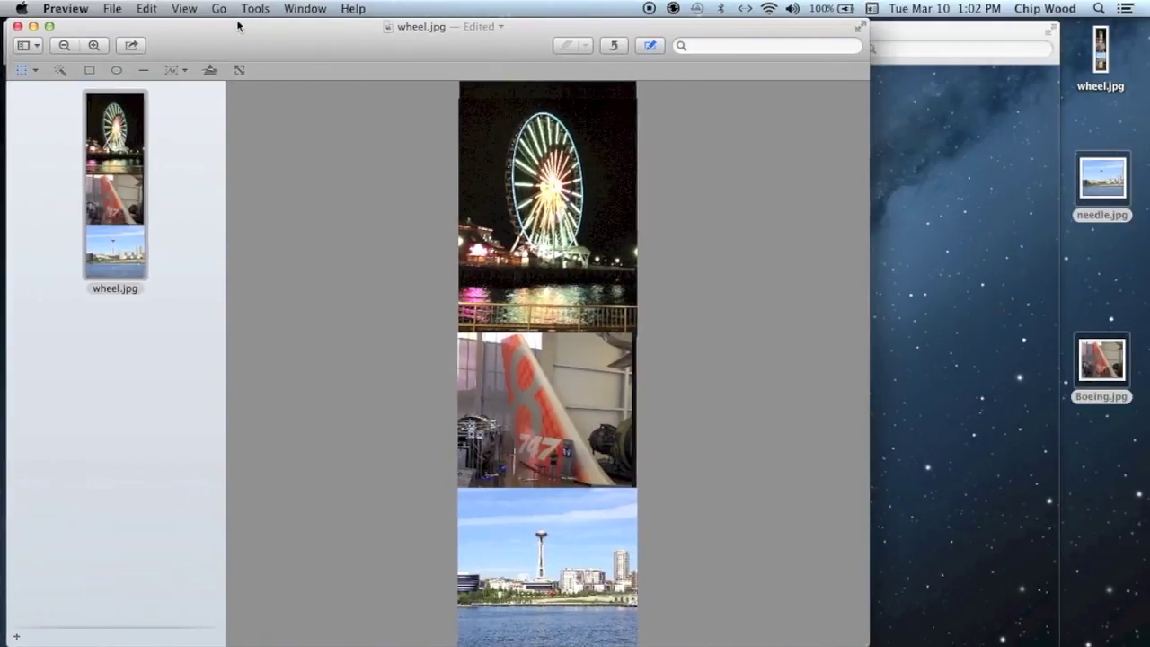
click(113, 9)
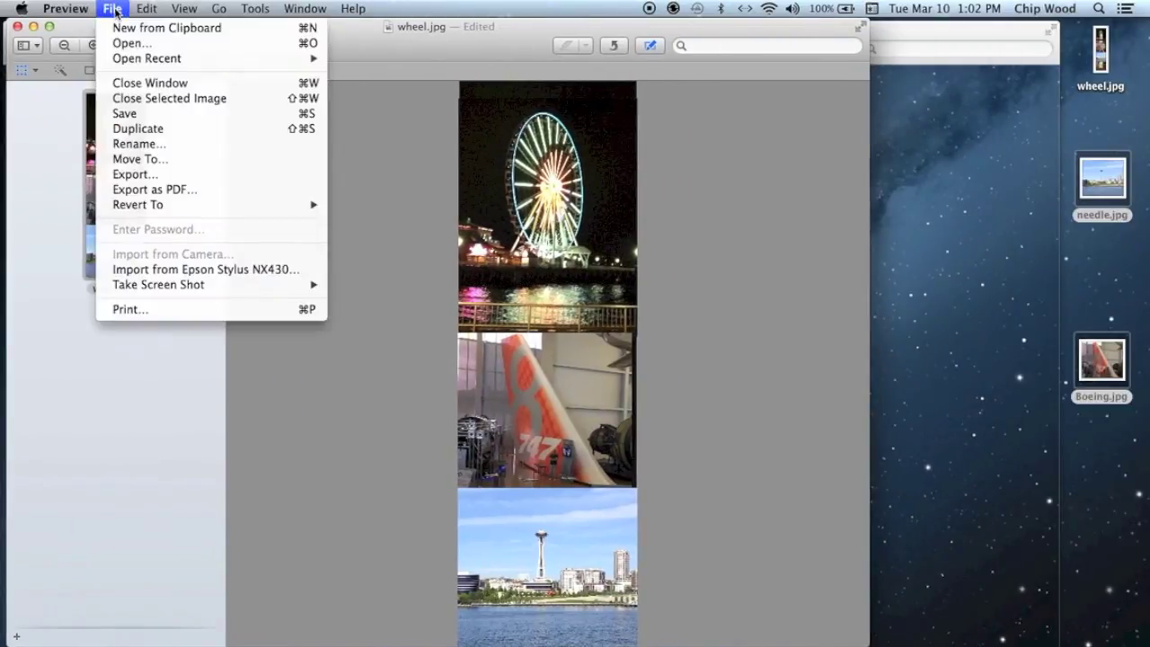
click(168, 174)
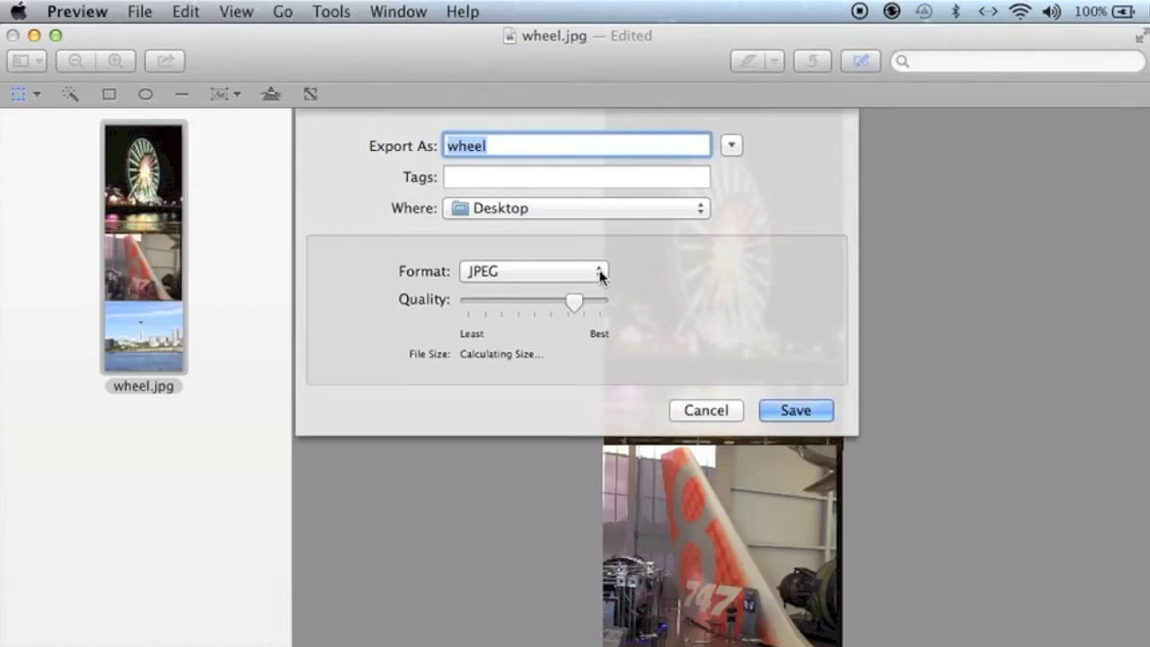
click(600, 274)
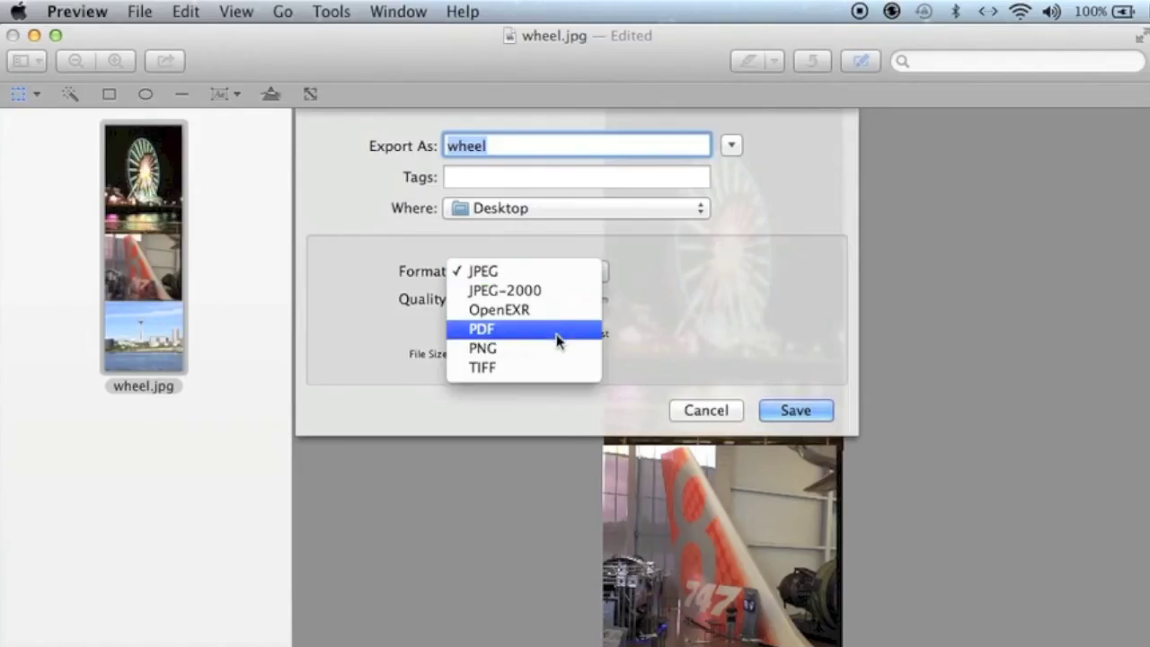
click(531, 273)
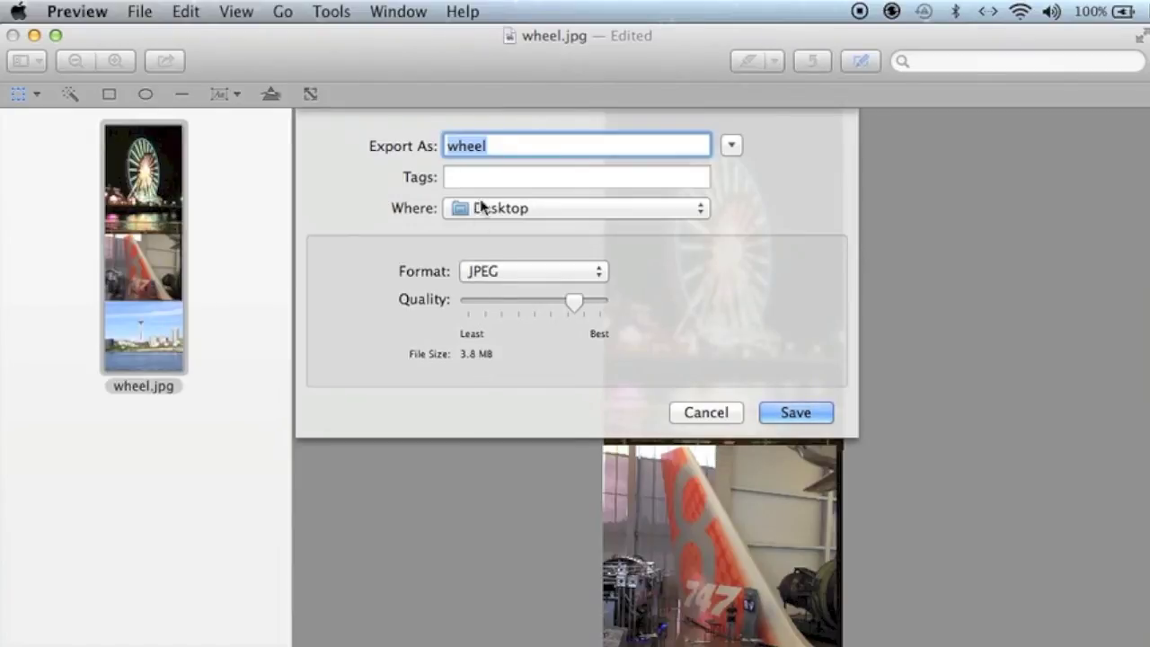
text(merg)
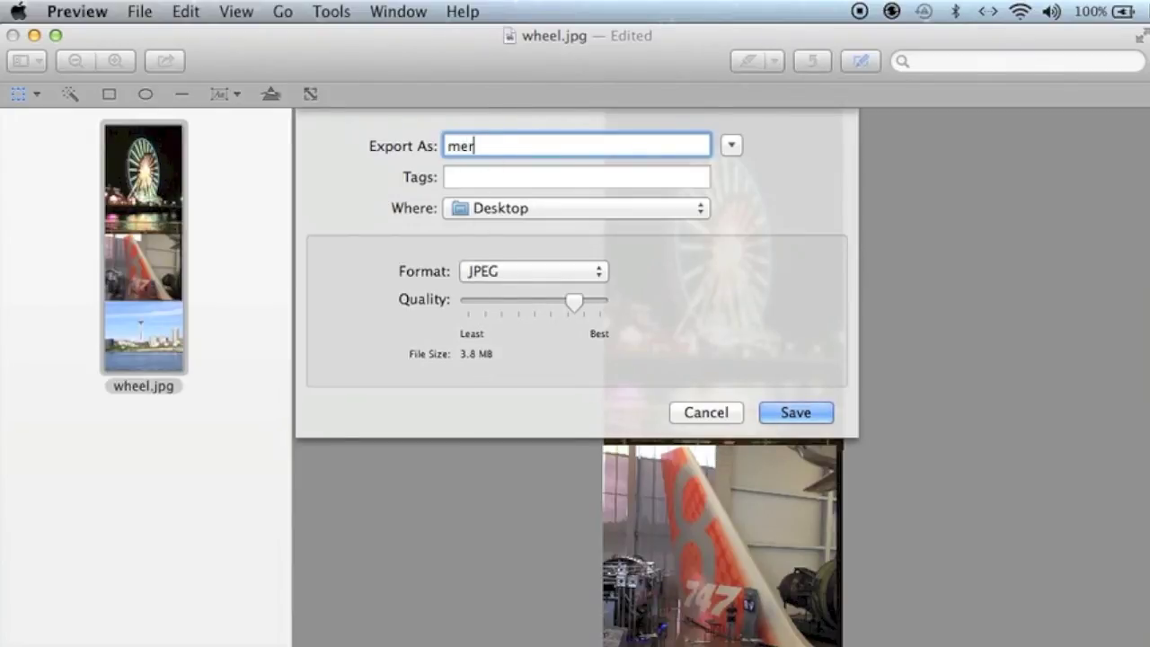
text(e vert)
click(824, 413)
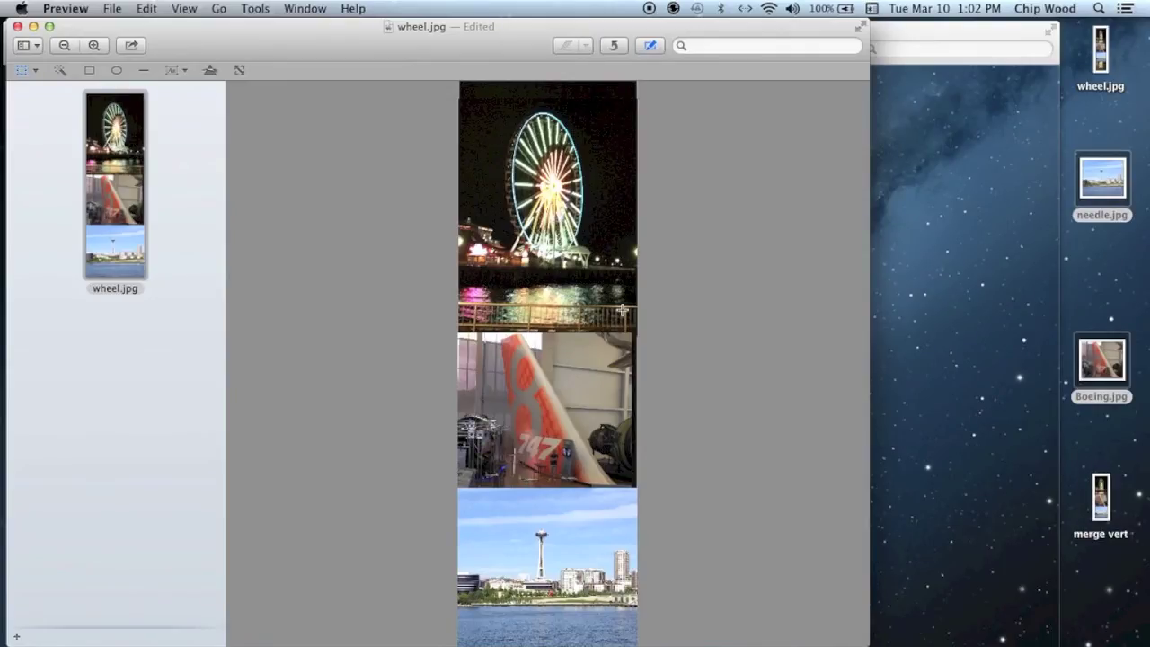
- Close the edited wheel.jpg and open the exported merge vert file from the desktop
click(17, 29)
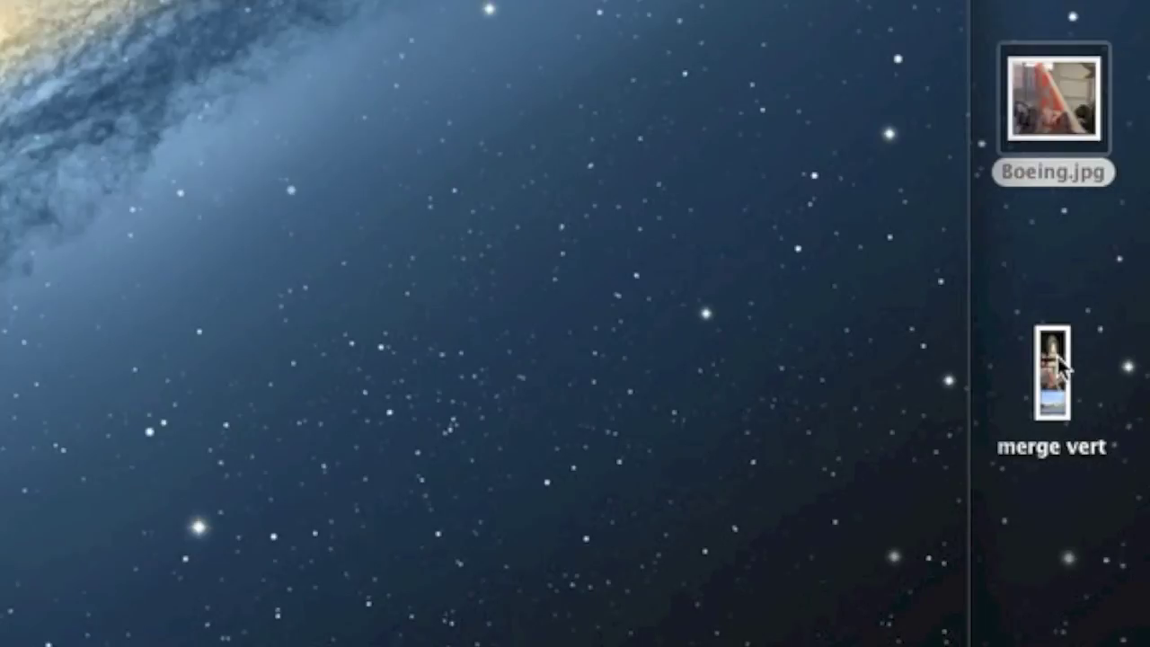
double_click(1105, 496)
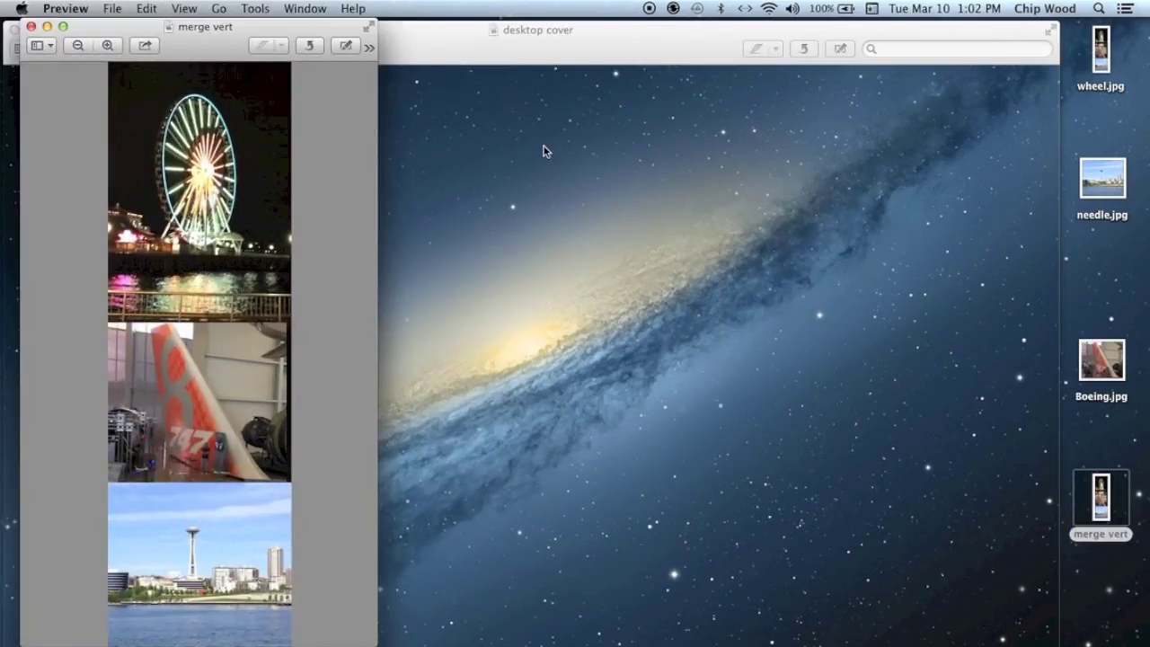